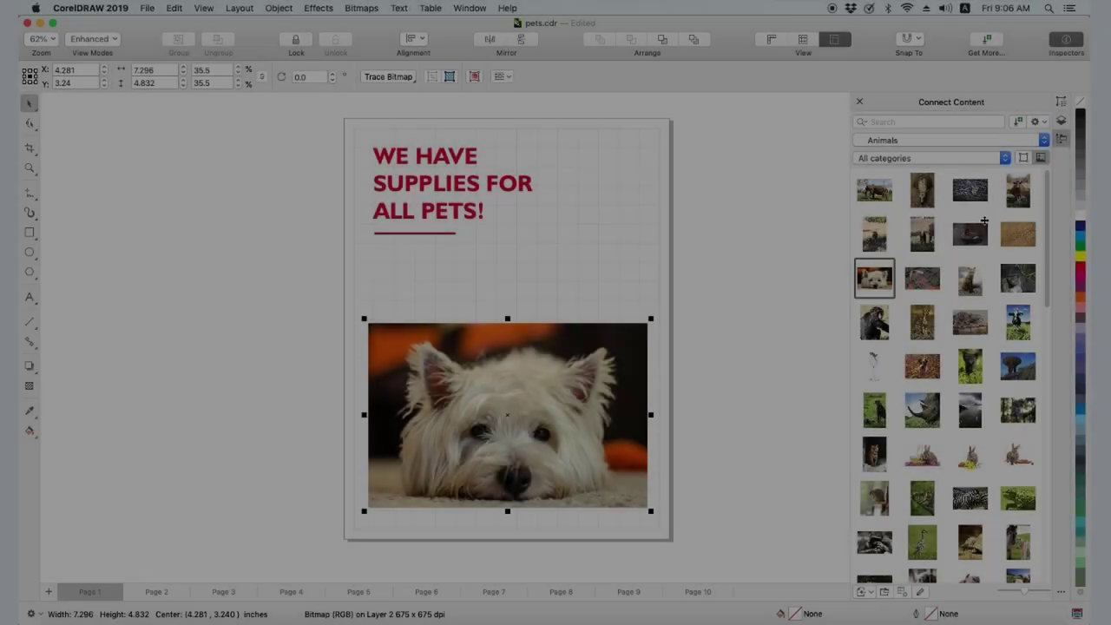
Filter the Animals content to vector graphics only and add the cat face clipart to the page.
left_click(1041, 157)
left_click(1024, 157)
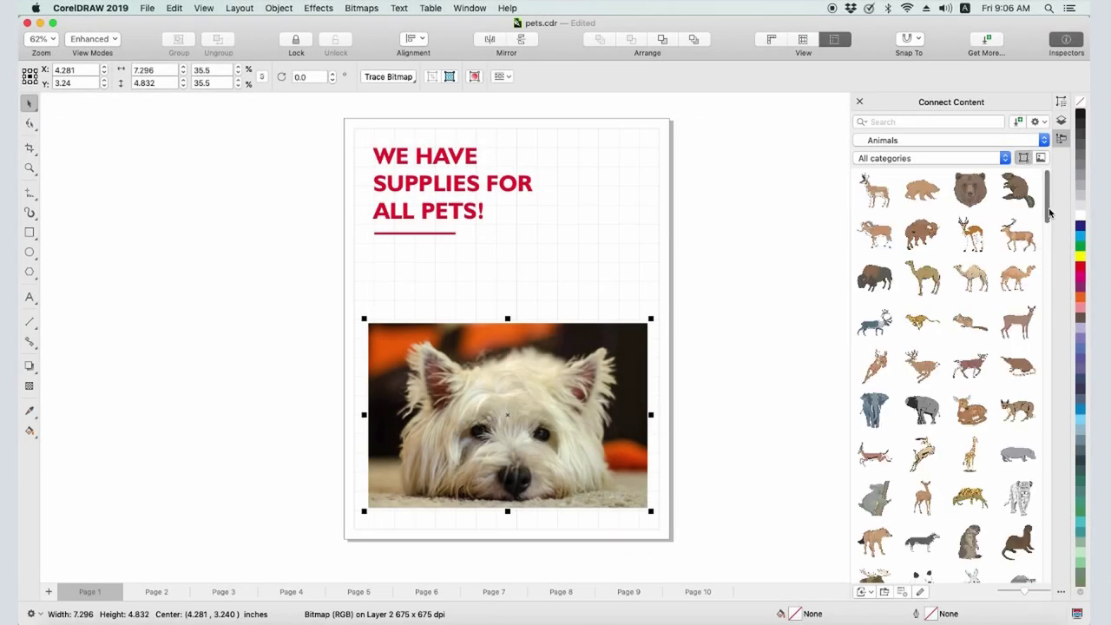
left_click_drag(1049, 212, 1049, 388)
left_click_drag(874, 438, 586, 291)
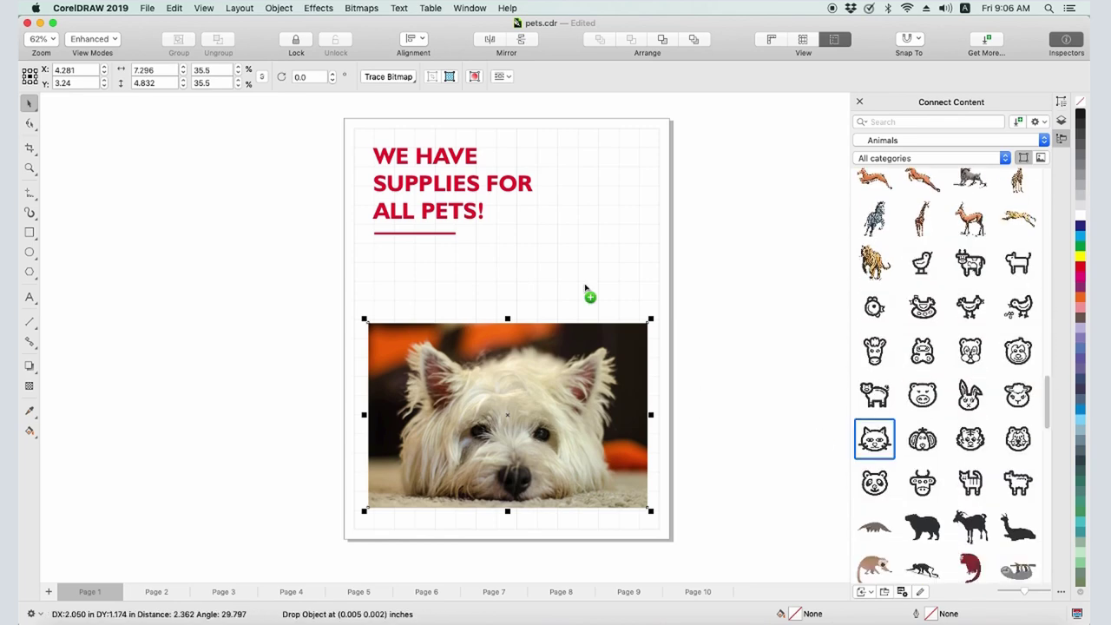
left_click_drag(586, 288, 585, 287)
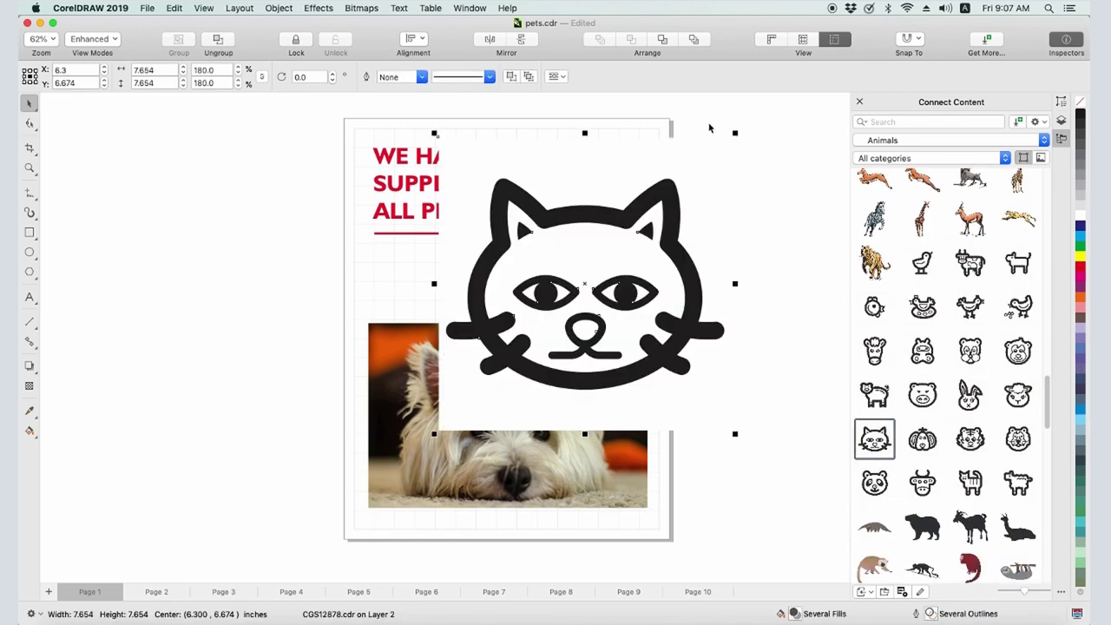
Scale the cat face clipart to about 62% and move it just above the dog photo.
left_click_drag(734, 132, 530, 340)
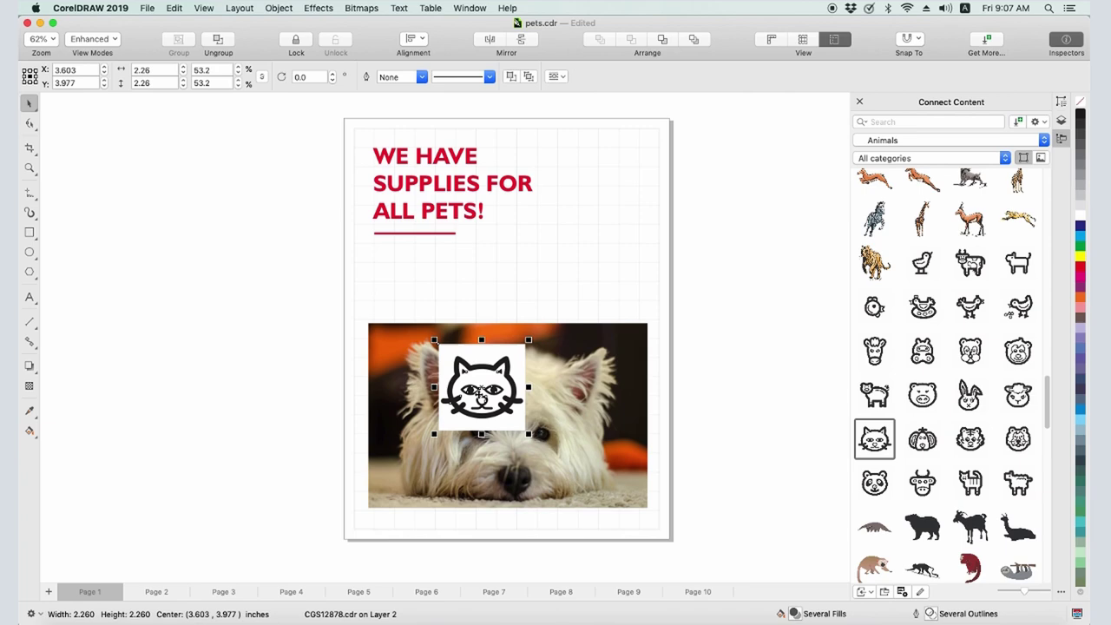
left_click_drag(484, 388, 548, 285)
left_click_drag(593, 237, 603, 228)
Place the sitting rabbit clipart on the page, scale it down and fit it beside the headline in the page's upper corner.
left_click_drag(1049, 392, 1049, 316)
left_click_drag(1018, 305, 637, 214)
left_click_drag(430, 429, 637, 215)
left_click_drag(736, 148, 615, 214)
left_click_drag(725, 282, 626, 179)
left_click_drag(575, 132, 599, 188)
left_click(670, 186)
Delete the white background rectangle from the cat face group on Layer 2 of Page 1.
left_click(1061, 121)
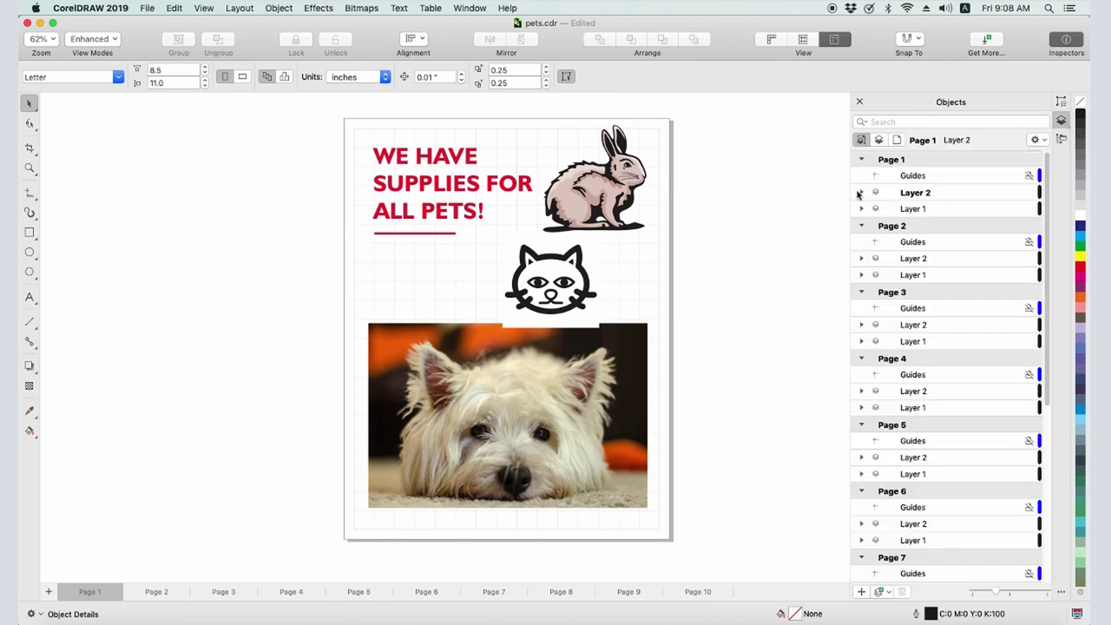
left_click(861, 193)
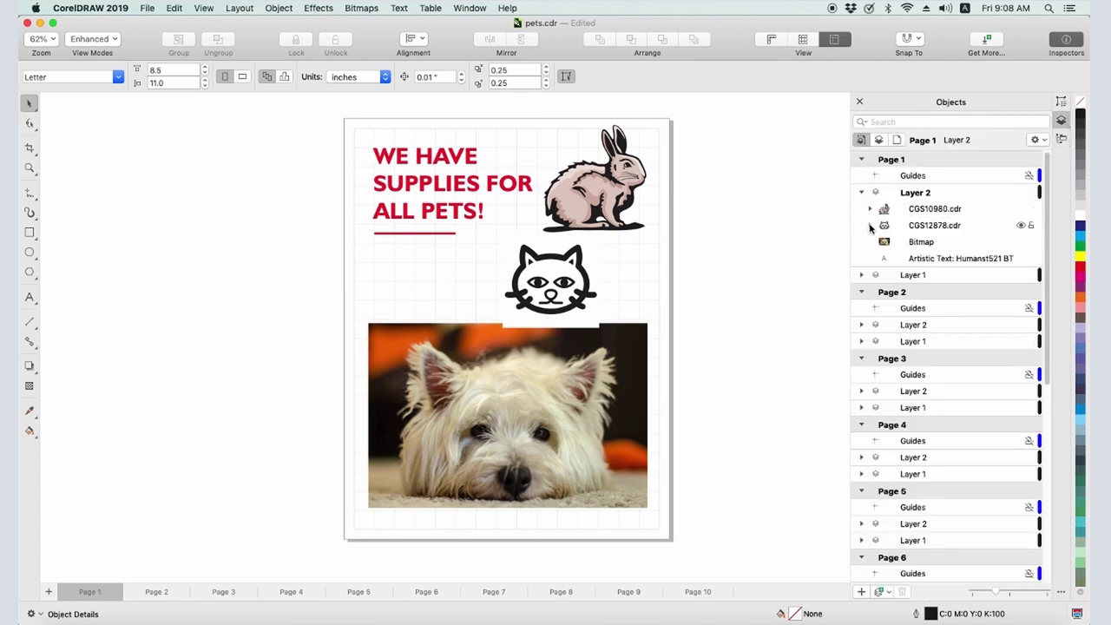
left_click(870, 226)
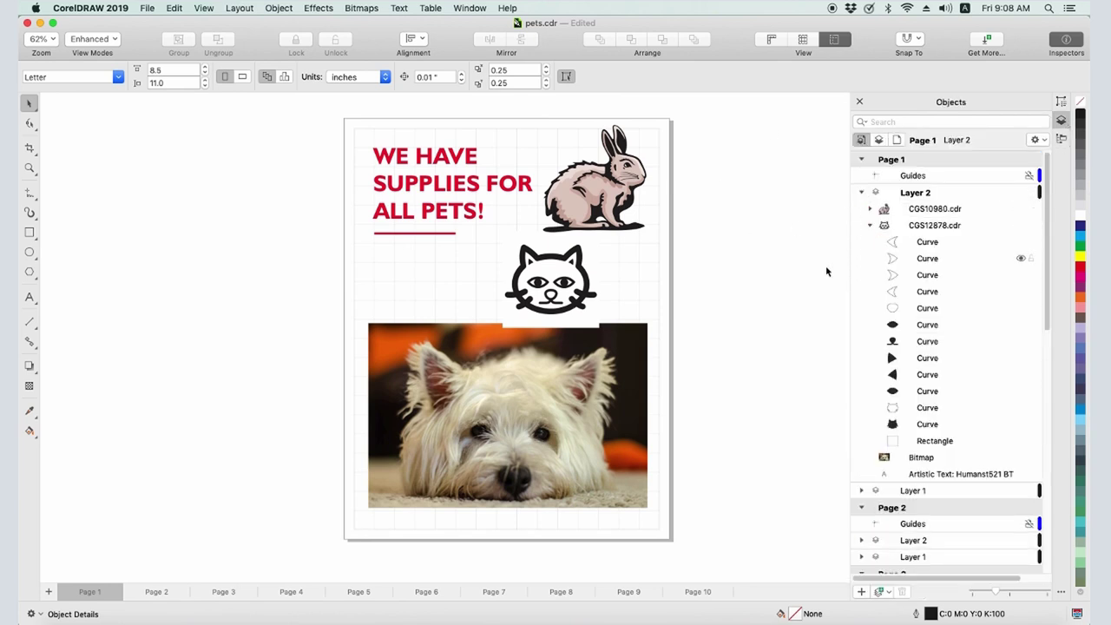
left_click(945, 441)
key("Delete")
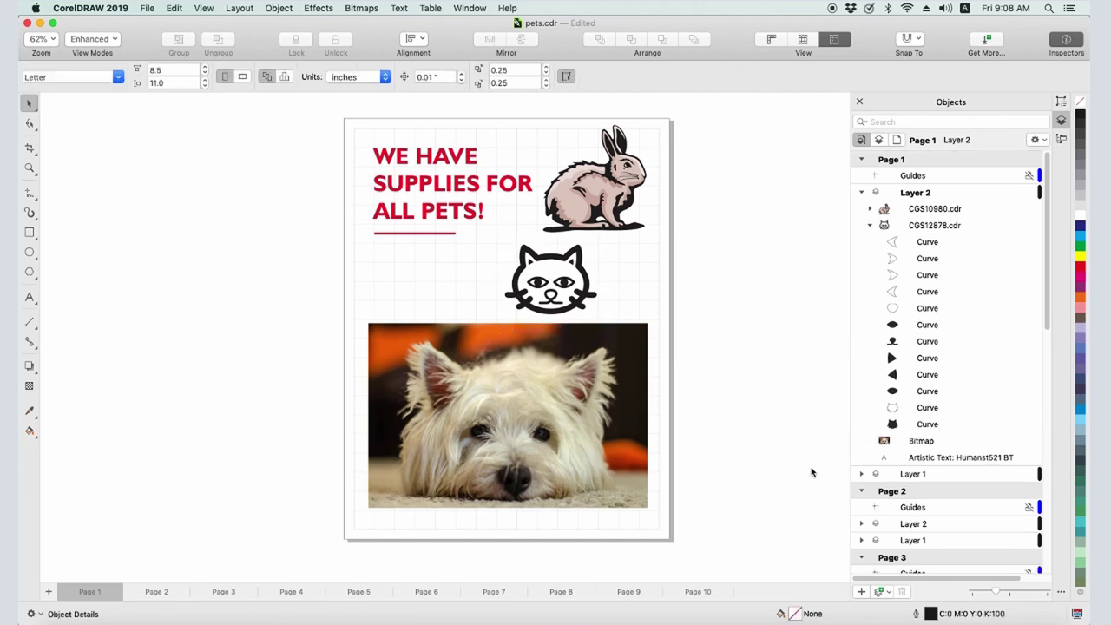
Select the six black curves of the cat face and fill them with orange (C:0 M:60 Y:100 K:0).
left_click(933, 332)
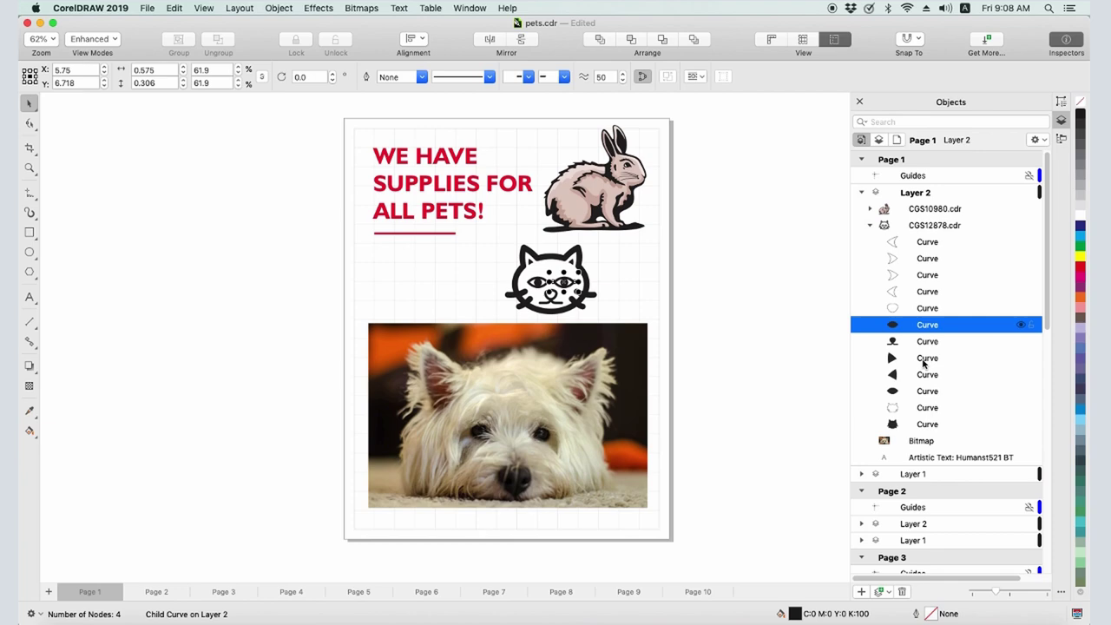
left_click(925, 422, "shift")
left_click(927, 408, "super")
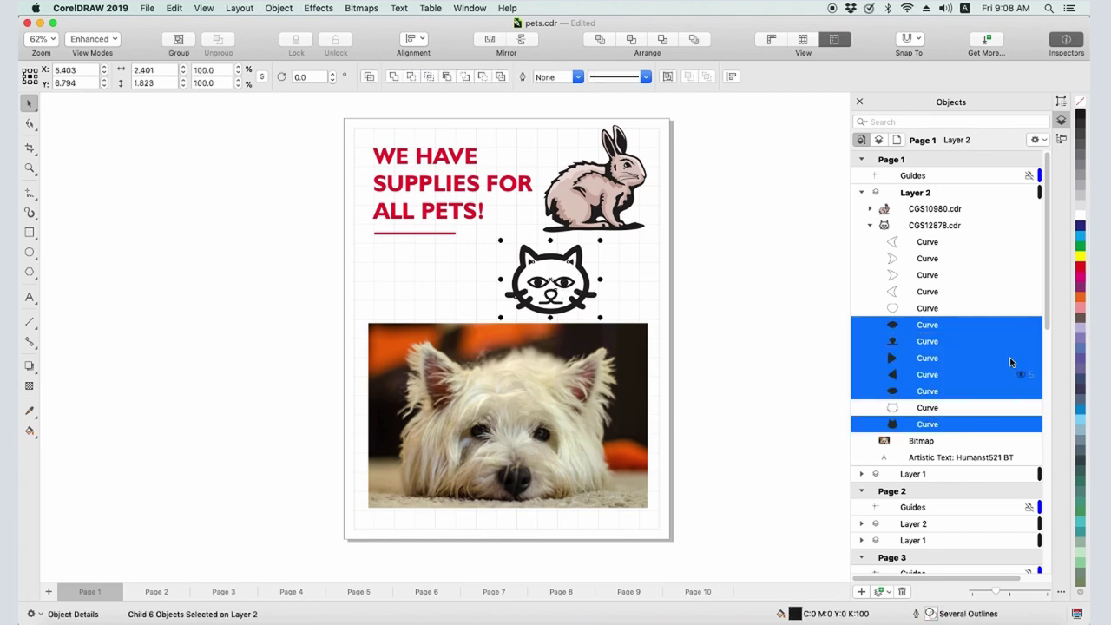
left_click(1081, 296)
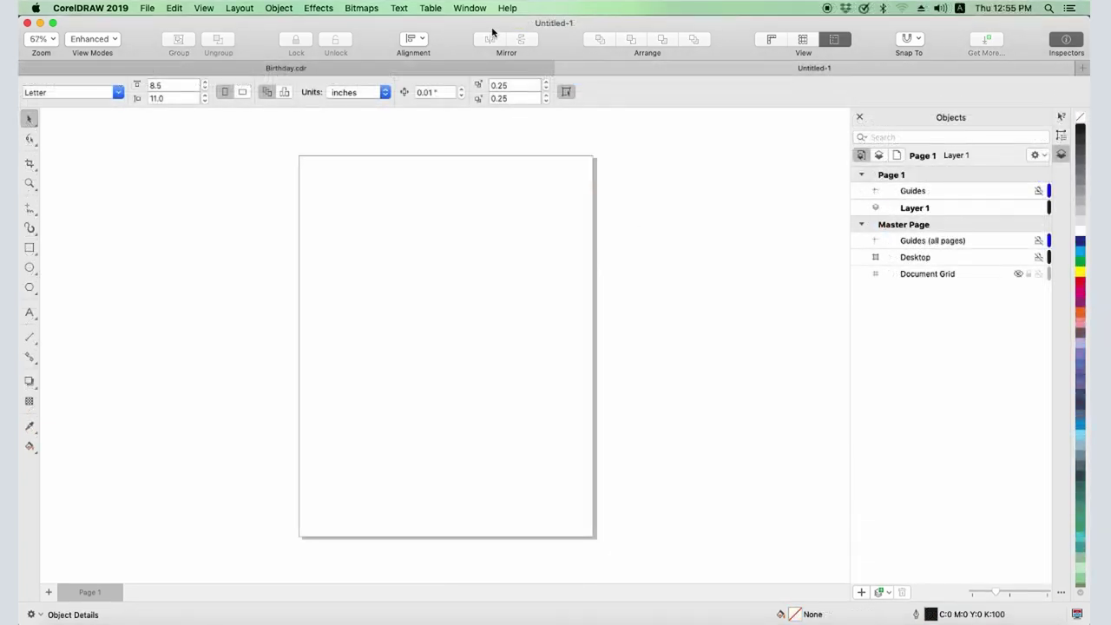
Display the Connect Content inspector for the blank Untitled-1 document.
left_click(481, 9)
mouse_move(521, 111)
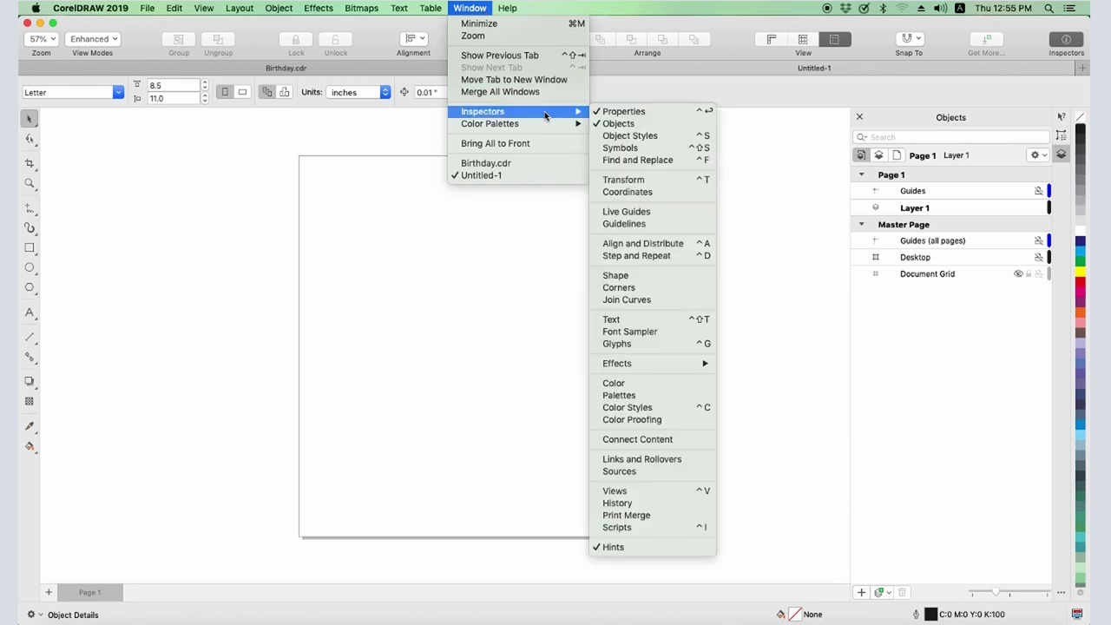
left_click(700, 441)
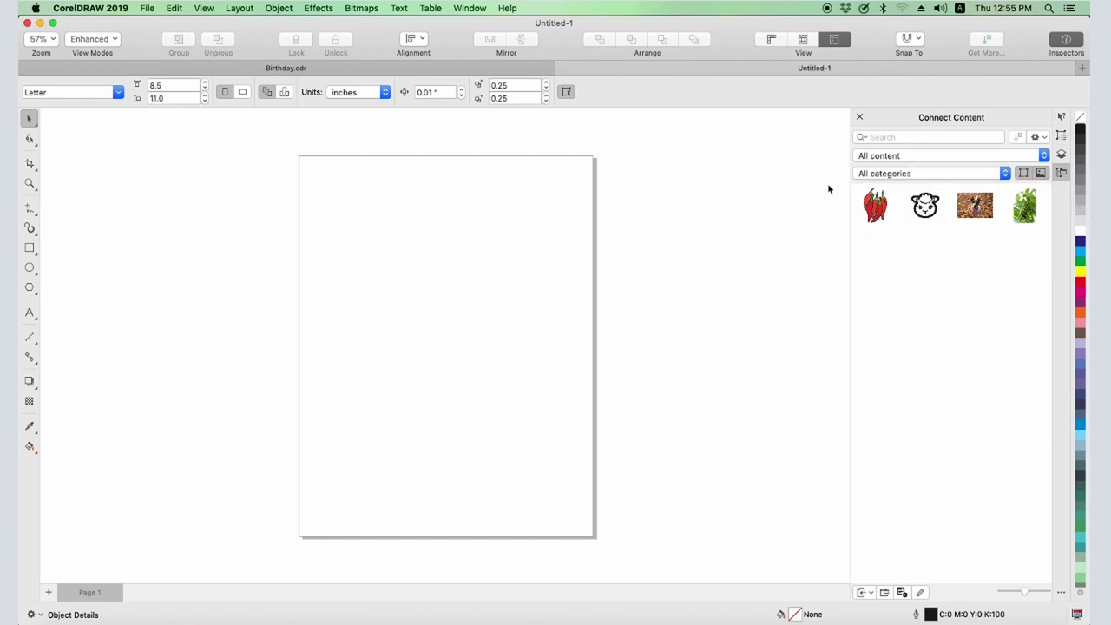
Toggle the vector and bitmap content filters, leave both types shown, and enlarge the thumbnails slightly.
left_click(1041, 173)
left_click(1026, 174)
left_click(1041, 173)
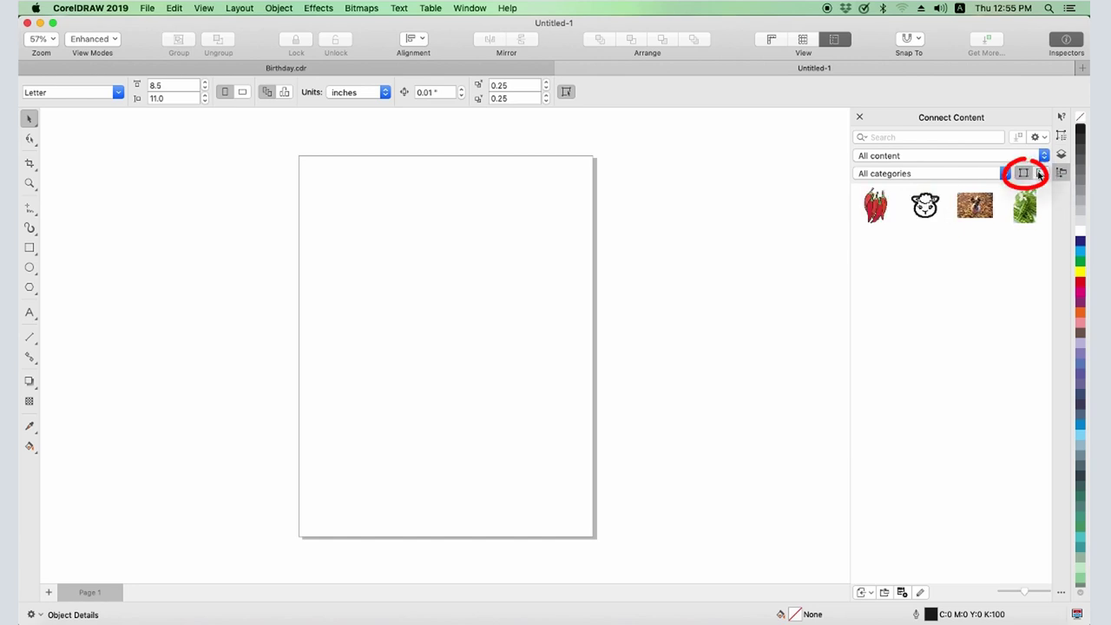
left_click(1023, 173)
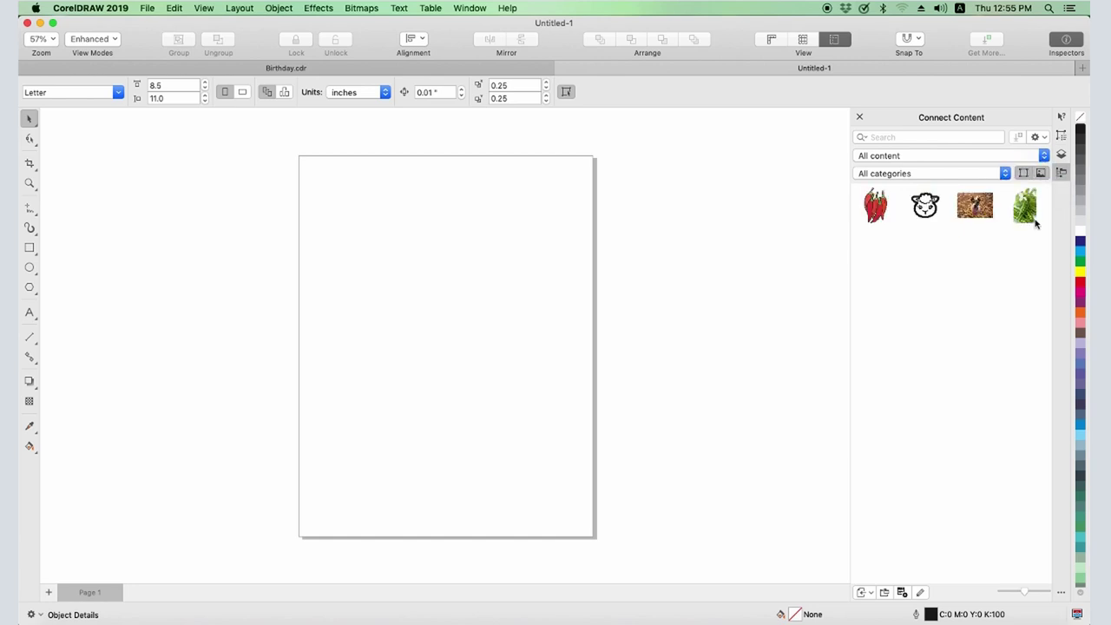
left_click_drag(1025, 591, 1031, 592)
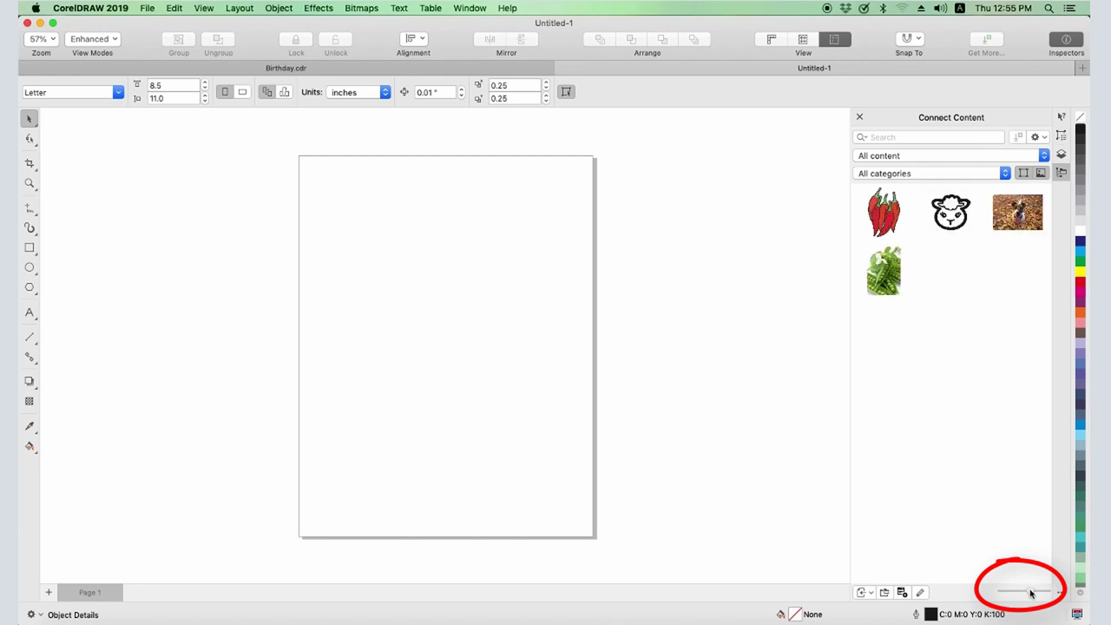
Place the chili peppers clipart on the page, enlarge it to about 113% and rotate it to about 347 degrees.
left_click_drag(887, 215, 487, 325)
left_click_drag(437, 255, 424, 236)
left_click(521, 255)
left_click_drag(536, 235, 545, 260)
View the commands available for the placed chili peppers, then delete the clipart from the page.
right_click(520, 290)
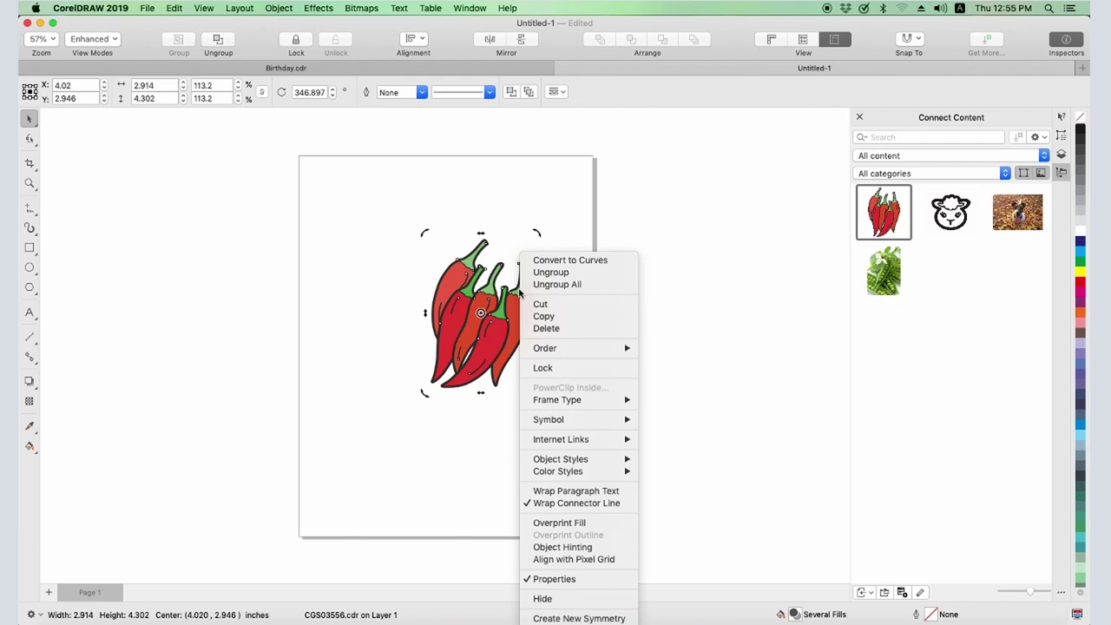
left_click(660, 237)
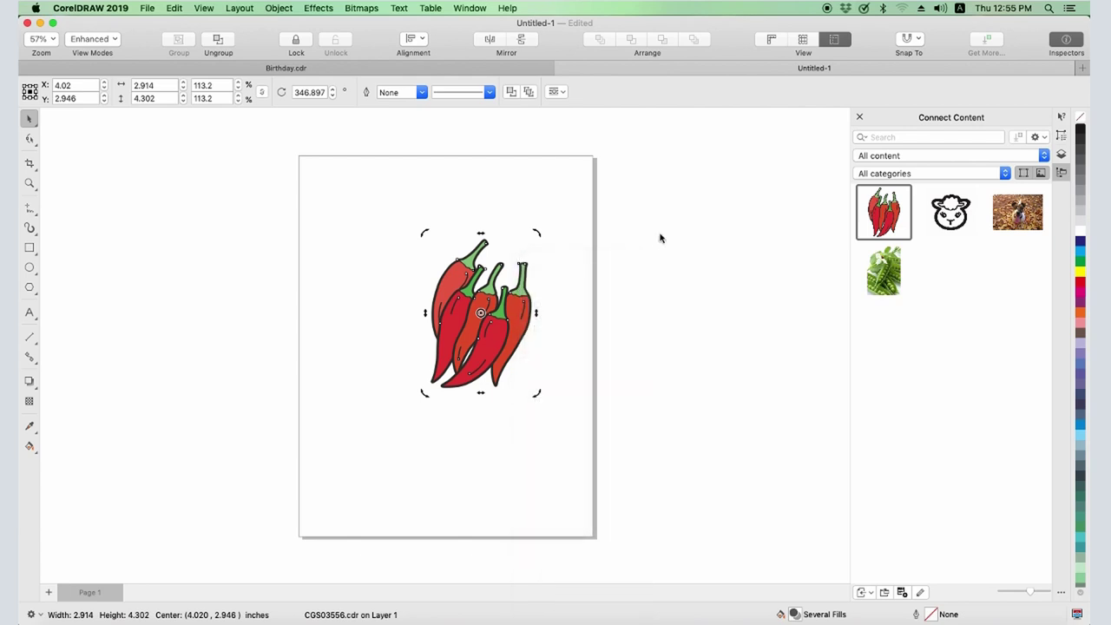
key("Delete")
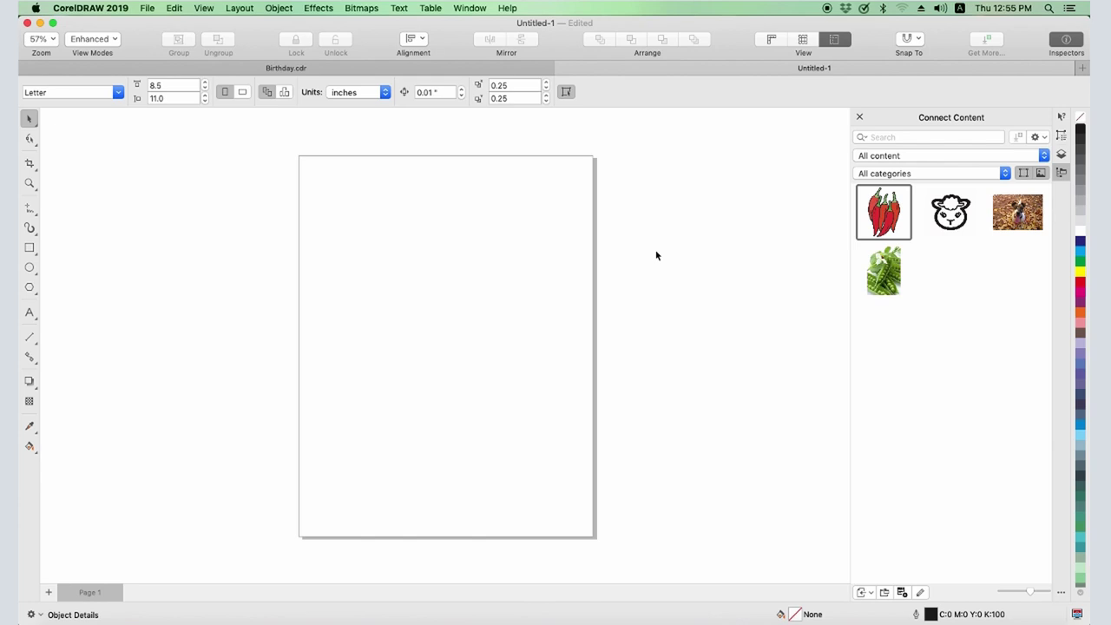
Insert the chili peppers with the Place command, drawing its size on the page, and delete it again.
right_click(880, 208)
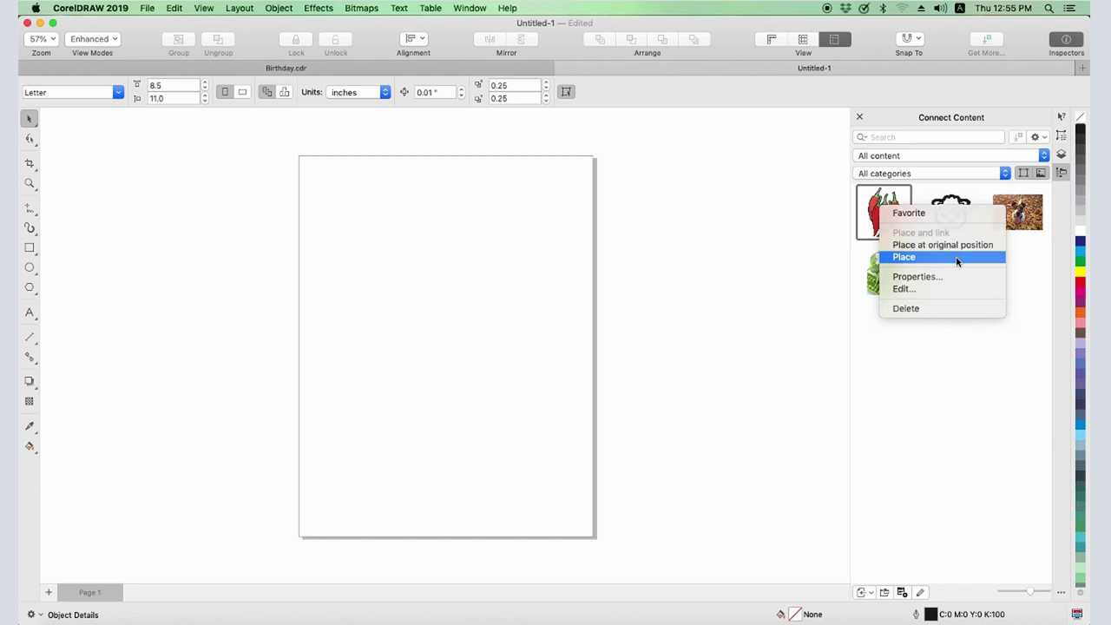
left_click(904, 257)
left_click_drag(332, 227, 555, 438)
key("Delete")
Check the language, title, keywords and category in the lamb clipart's properties without saving changes.
right_click(955, 210)
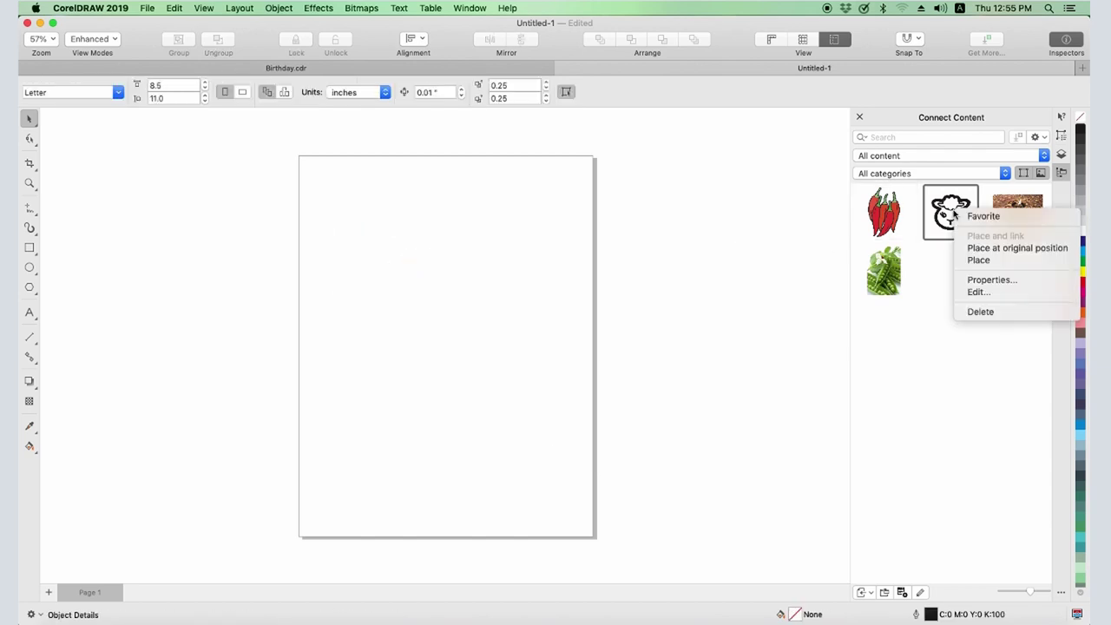
left_click(1015, 280)
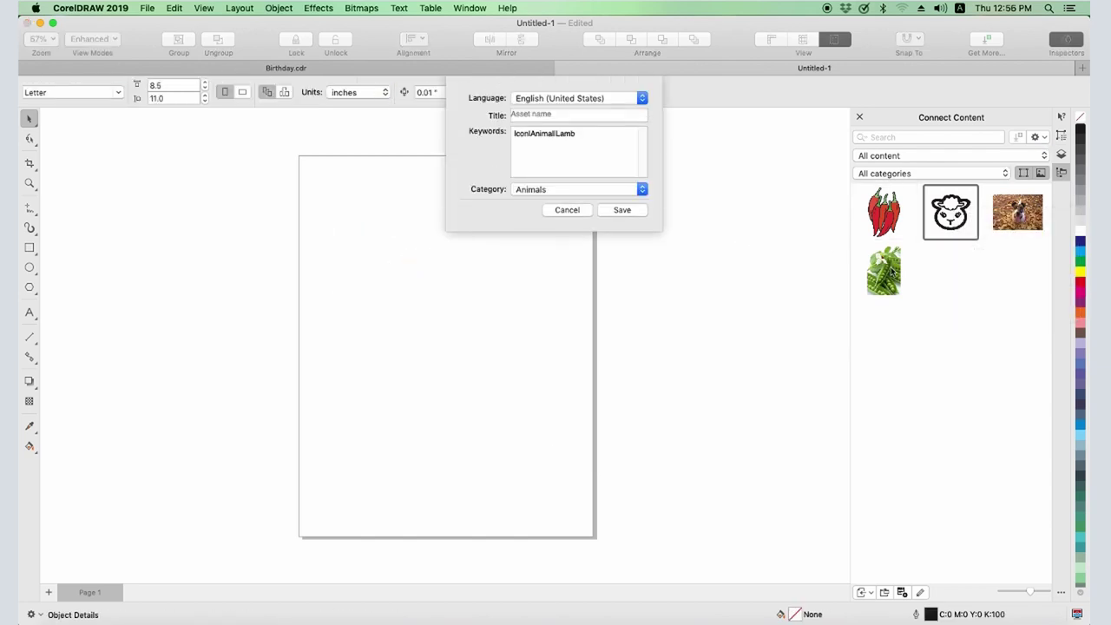
left_click(559, 217)
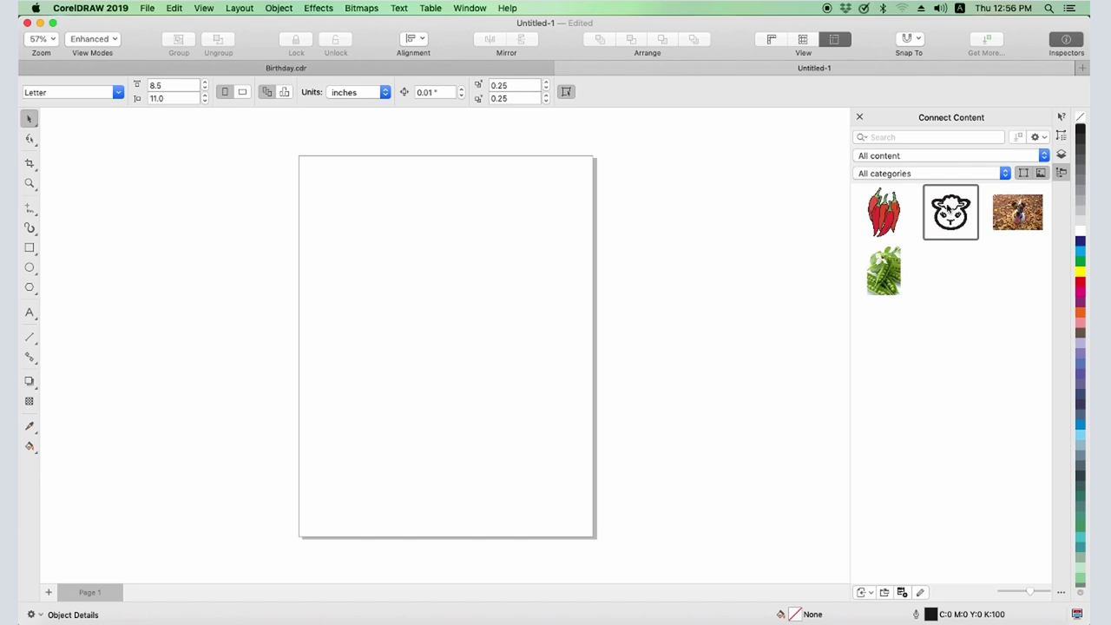
Open the lamb clipart for editing and apply a pink fill to its black outline shape.
right_click(946, 205)
left_click(1007, 287)
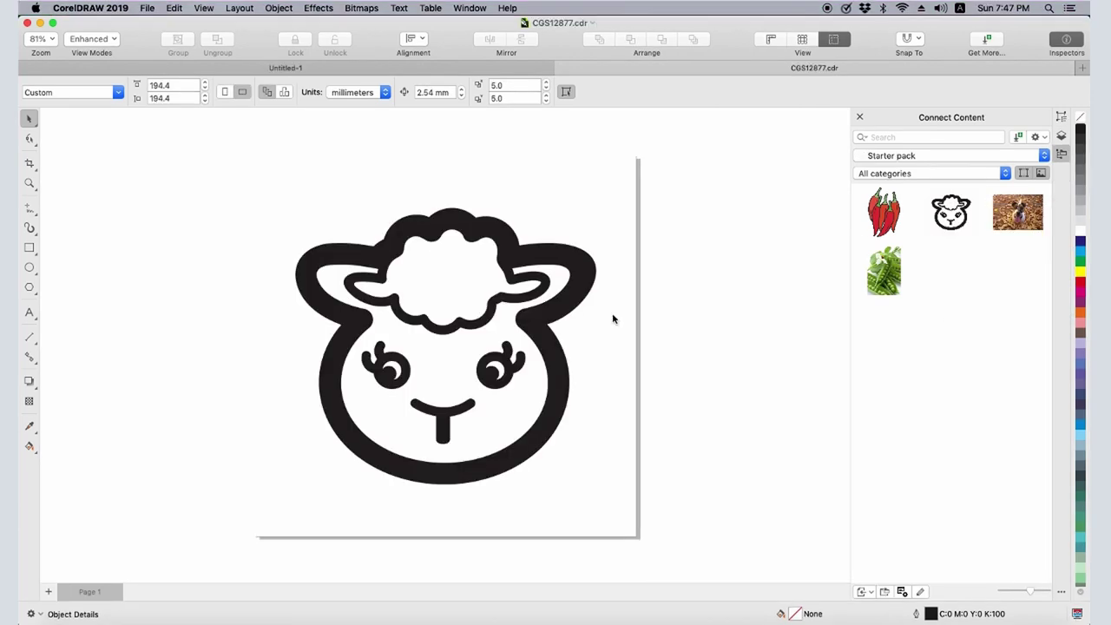
left_click(580, 290)
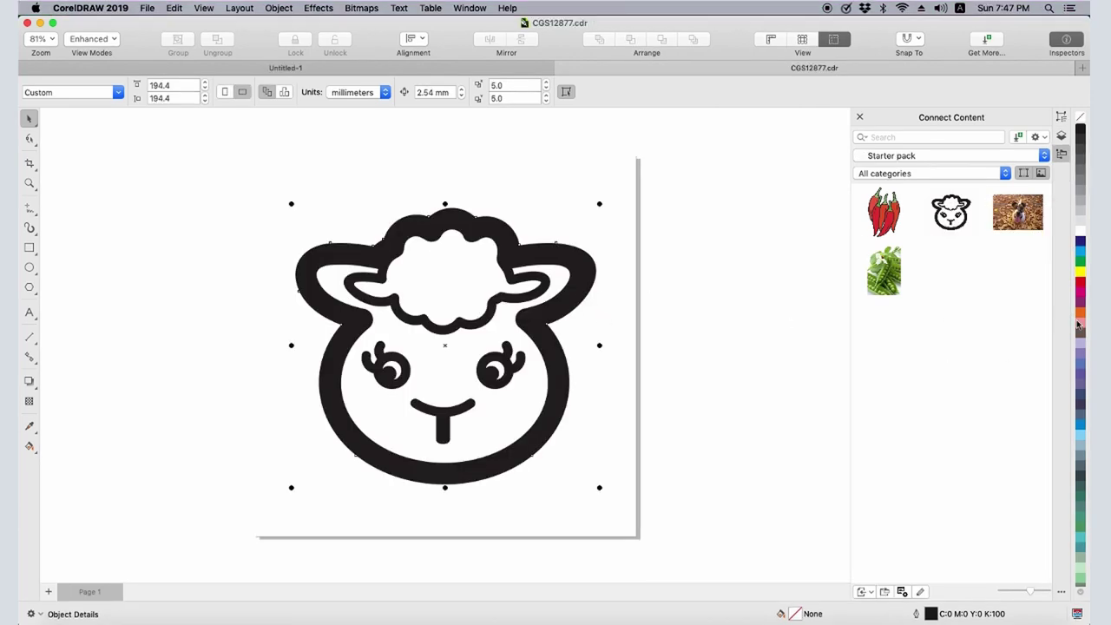
left_click(1079, 325)
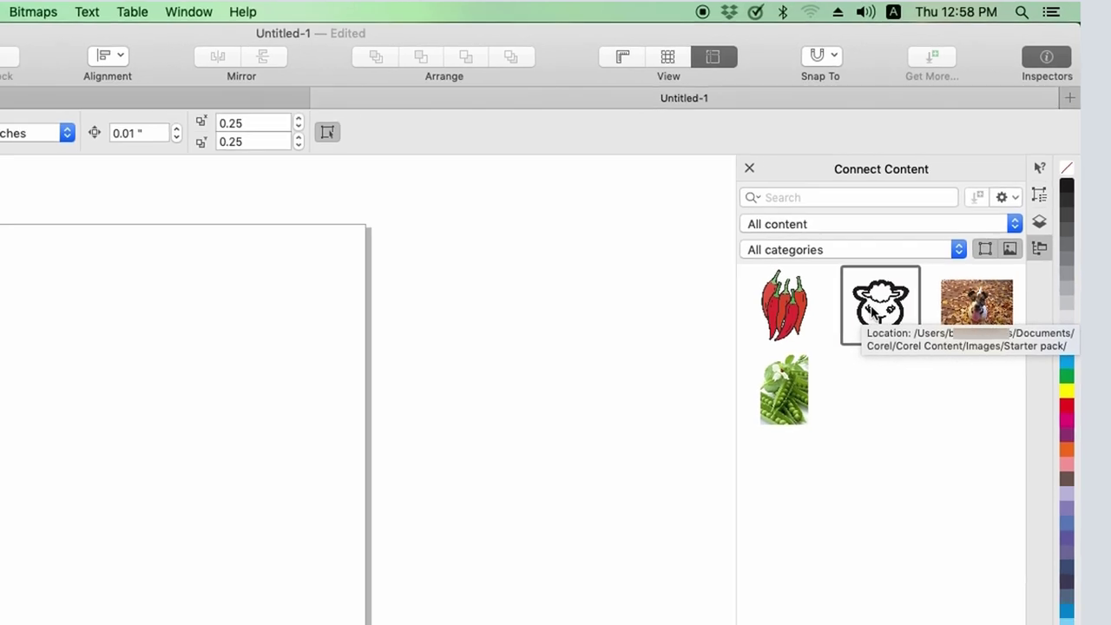
Show the folder containing the lamb clipart in Finder and close the Finder window.
left_click(860, 329)
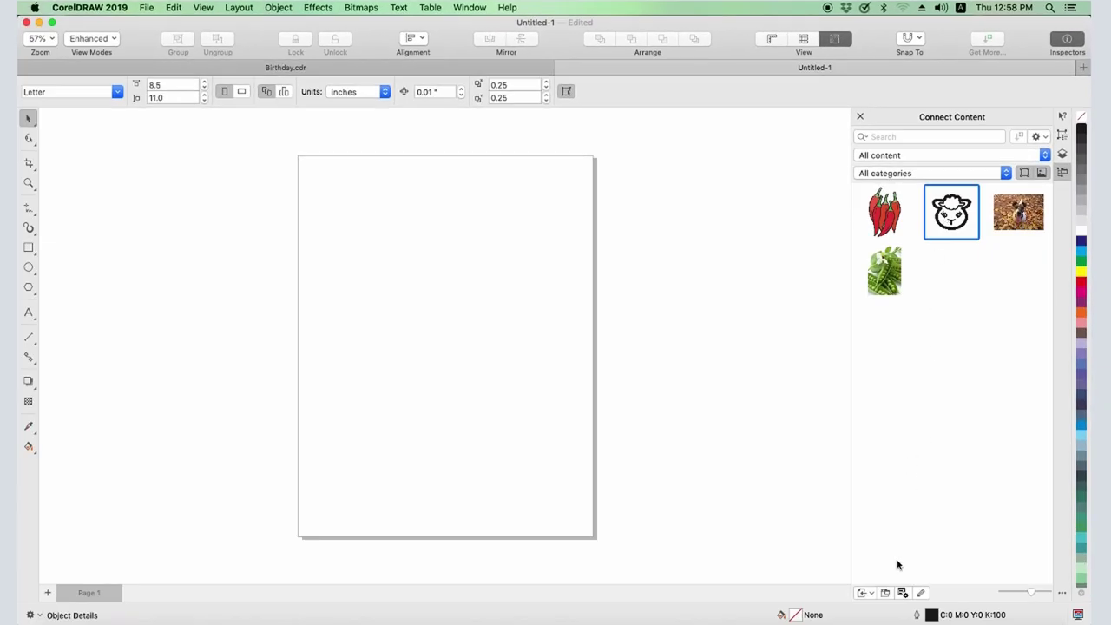
left_click(886, 594)
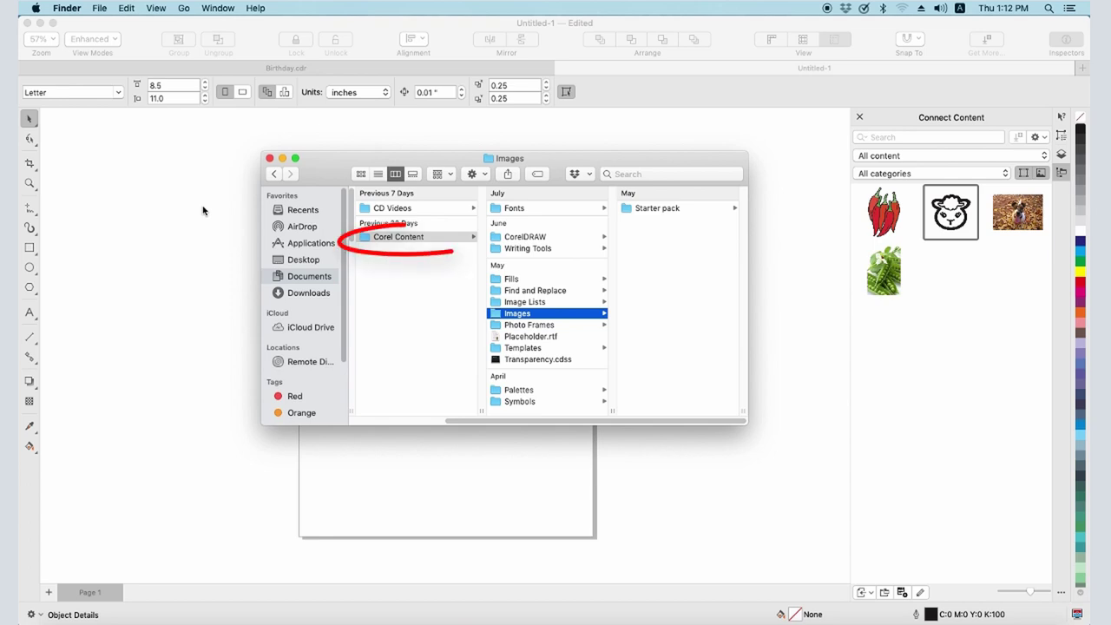
left_click(269, 159)
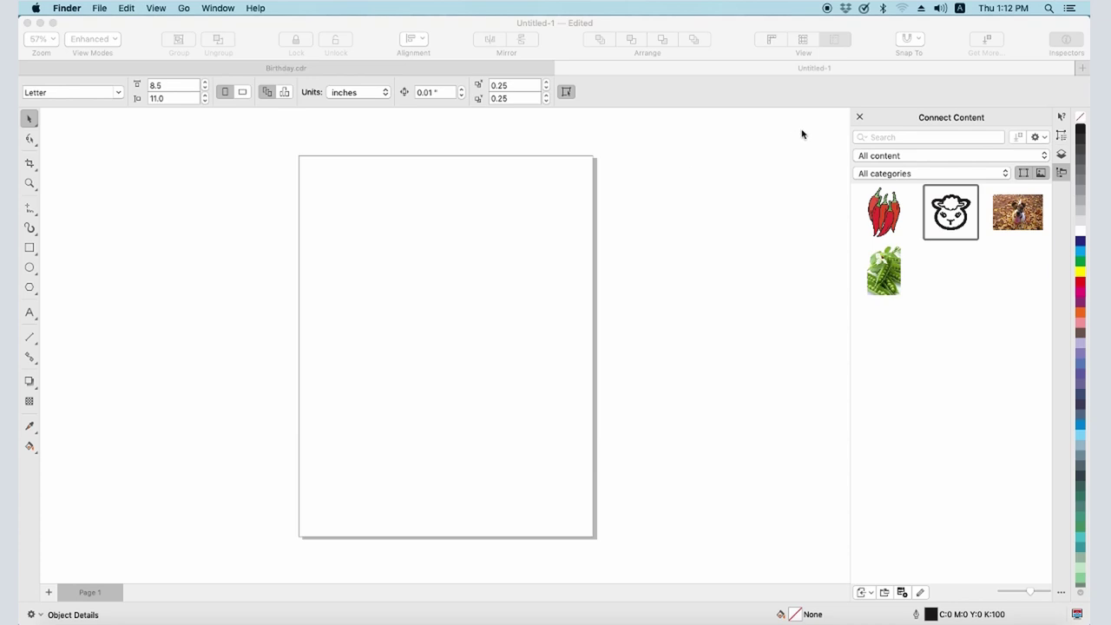
Add a new content source by creating an alias to the Flowers folder.
left_click(912, 157)
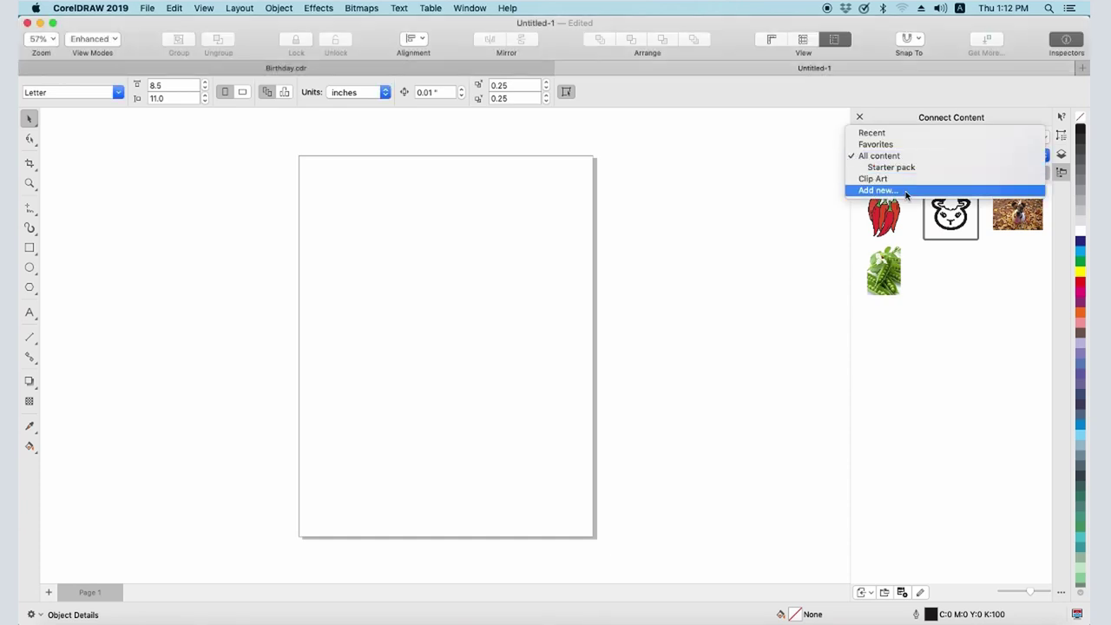
left_click(890, 190)
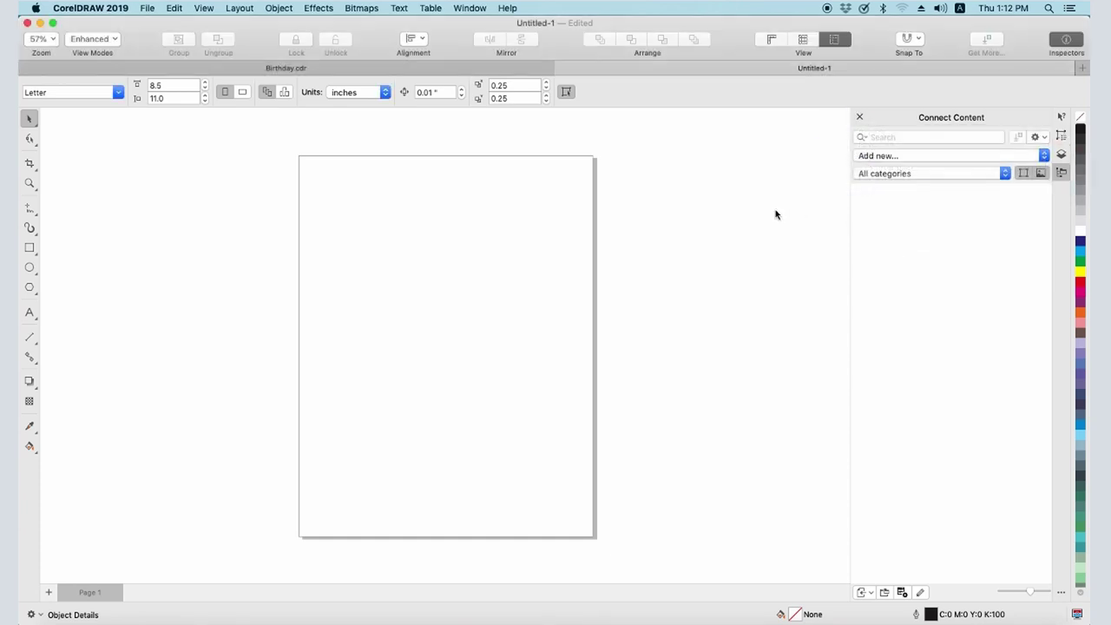
left_click(923, 425)
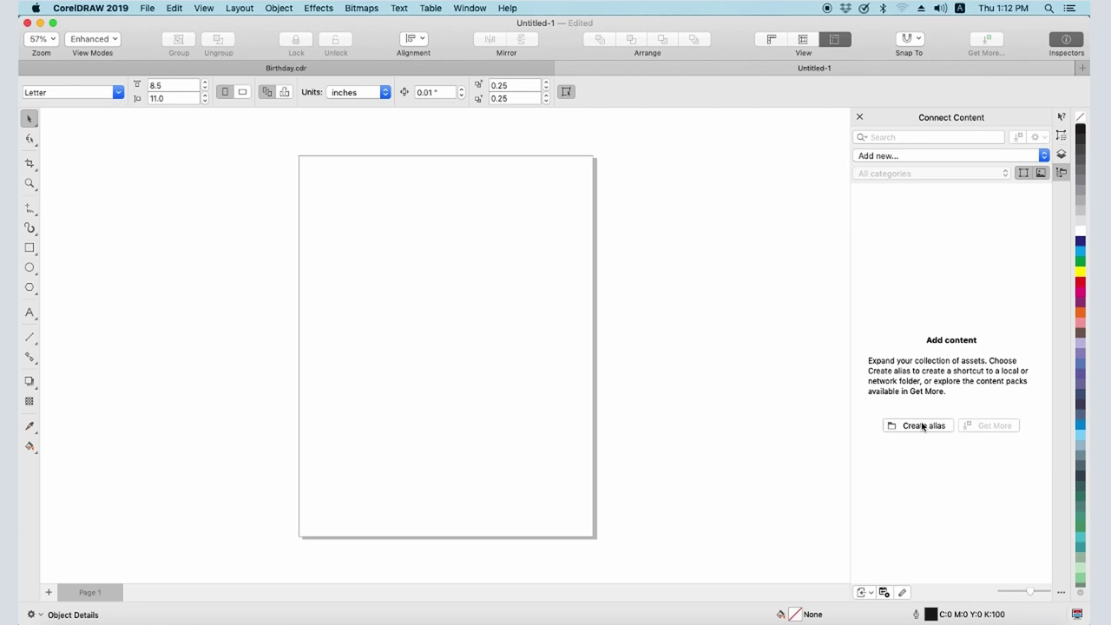
key("Return")
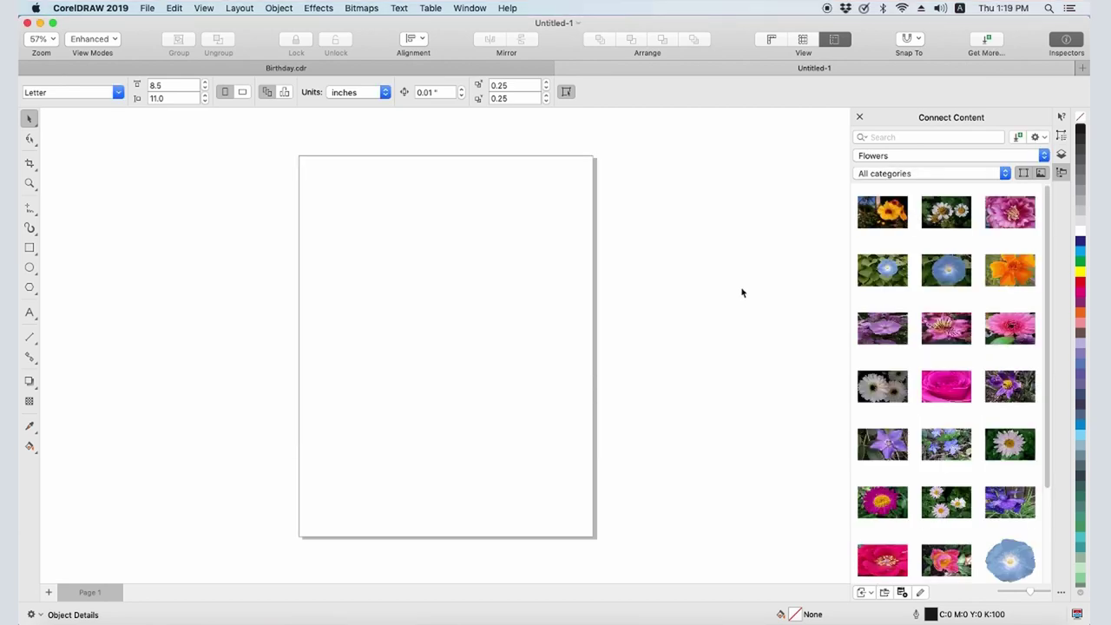
Download the free Modern Life Pack from Get More and open the list of content sources.
left_click(1019, 138)
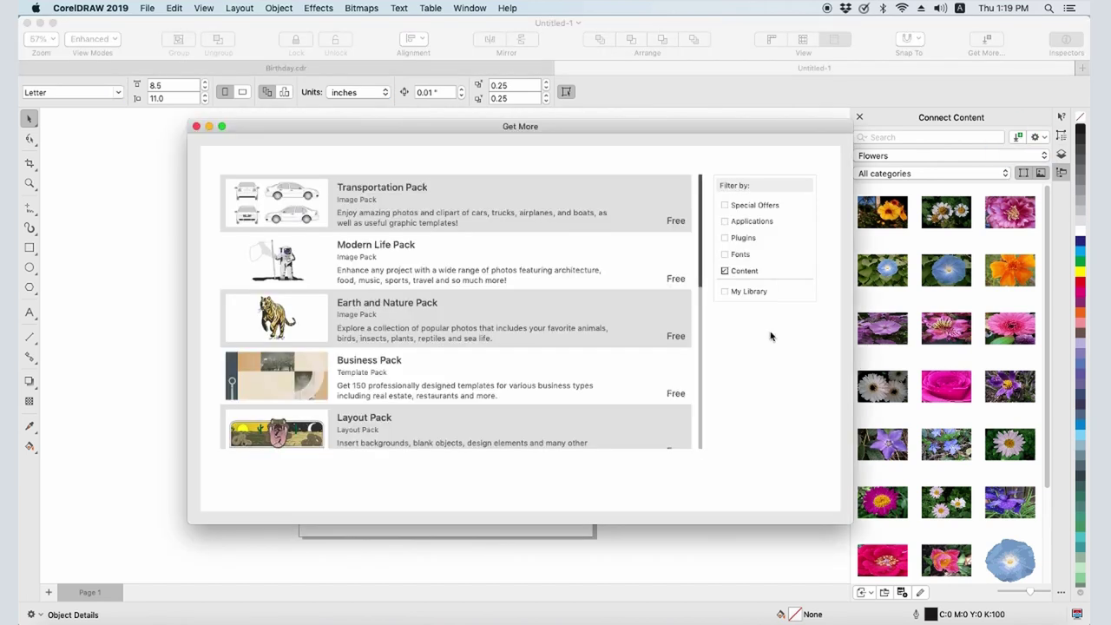
left_click(632, 273)
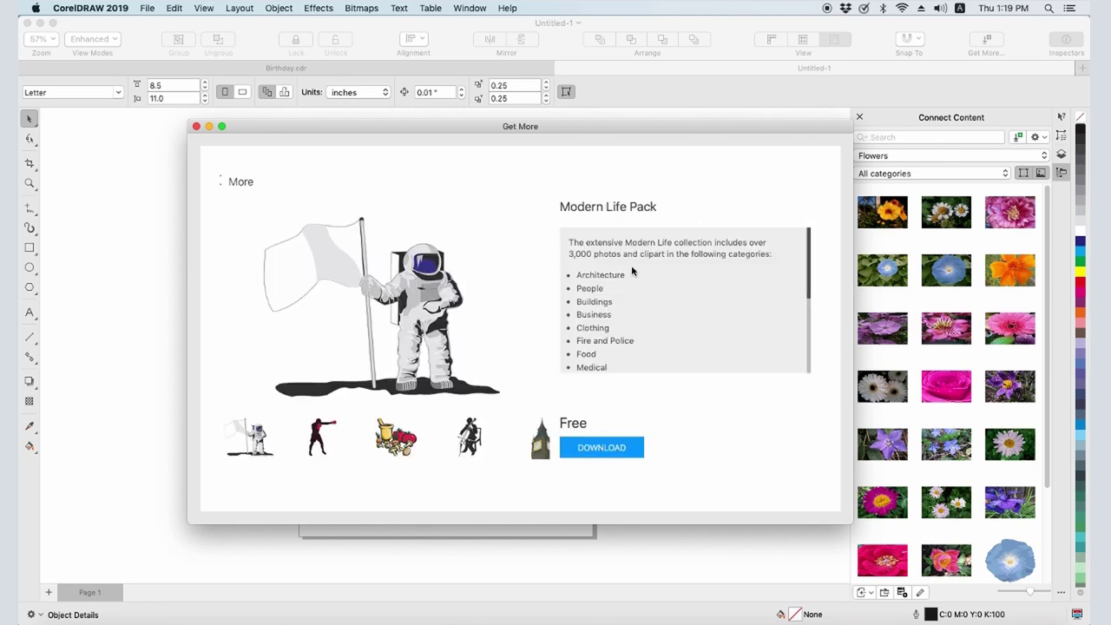
left_click(619, 455)
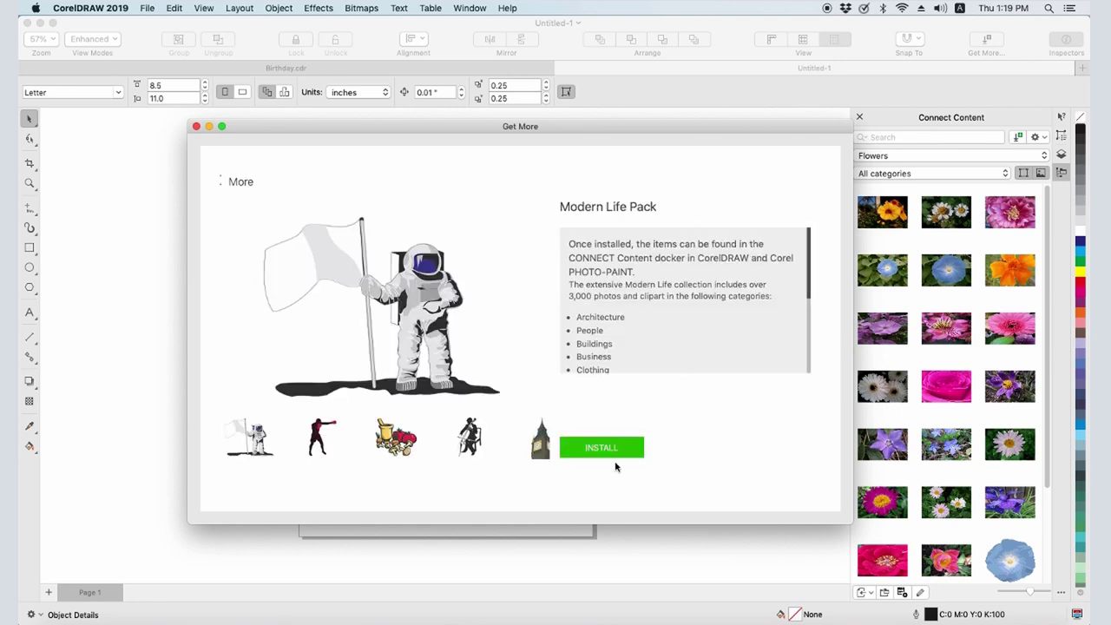
left_click(906, 156)
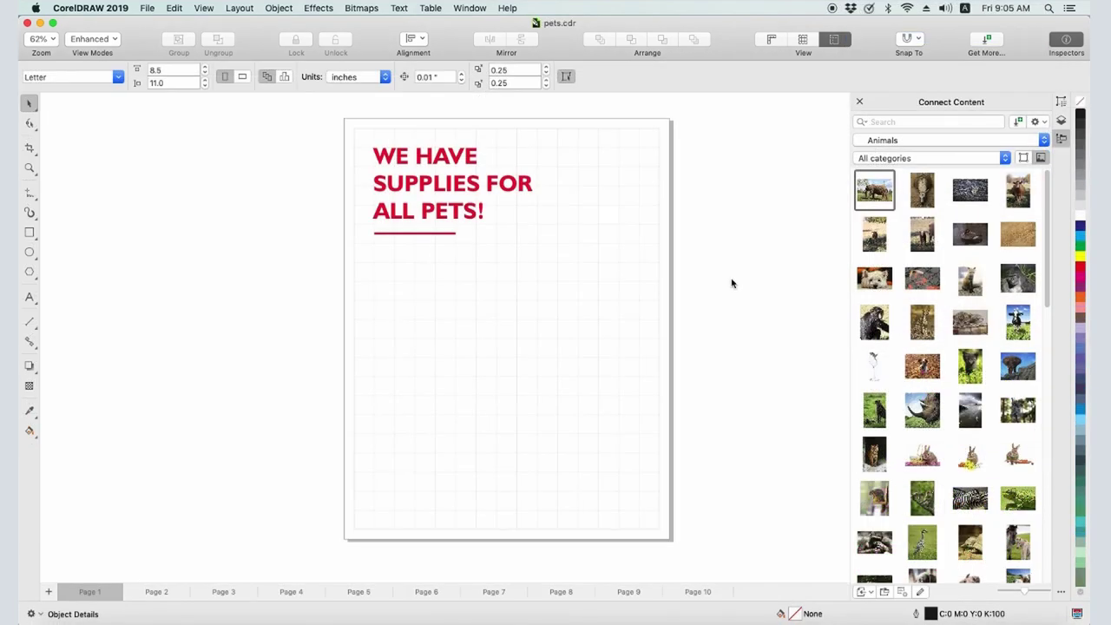
Place the white dog photo on the poster, scale it to about 7.3 by 4.8 inches, and position it across the page's lower half.
left_click(877, 282)
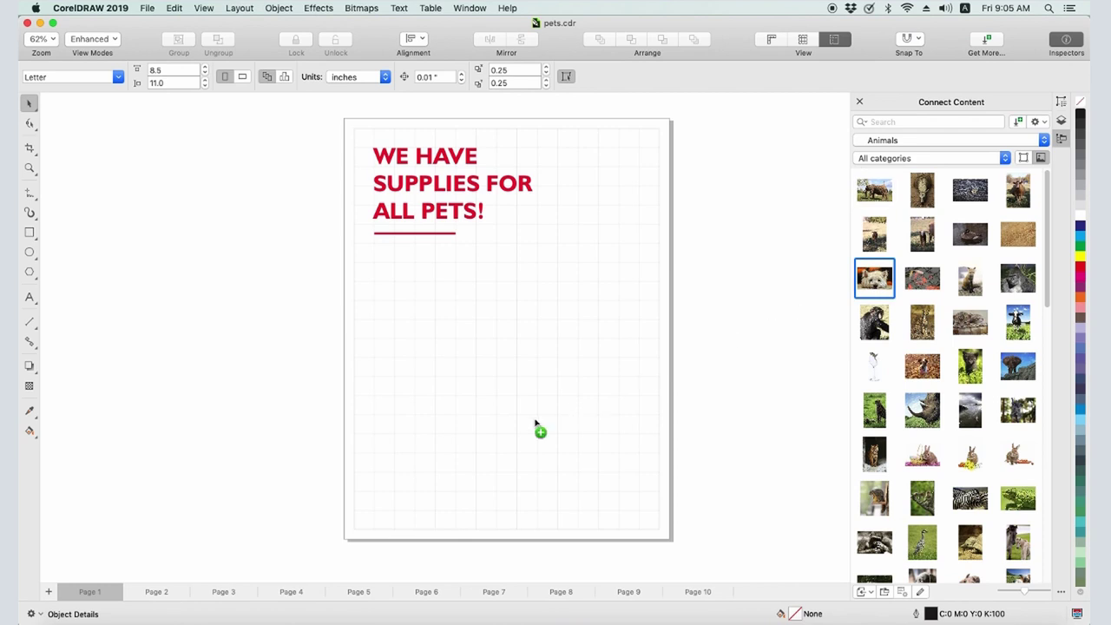
left_click_drag(535, 424, 535, 423)
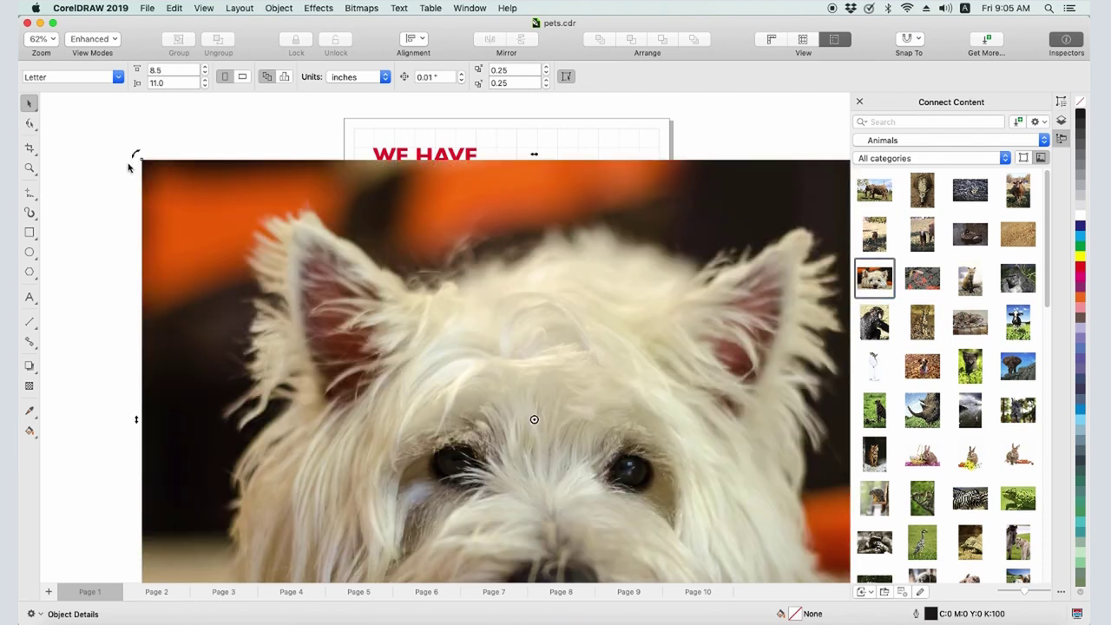
left_click(153, 178)
left_click_drag(139, 156, 402, 392)
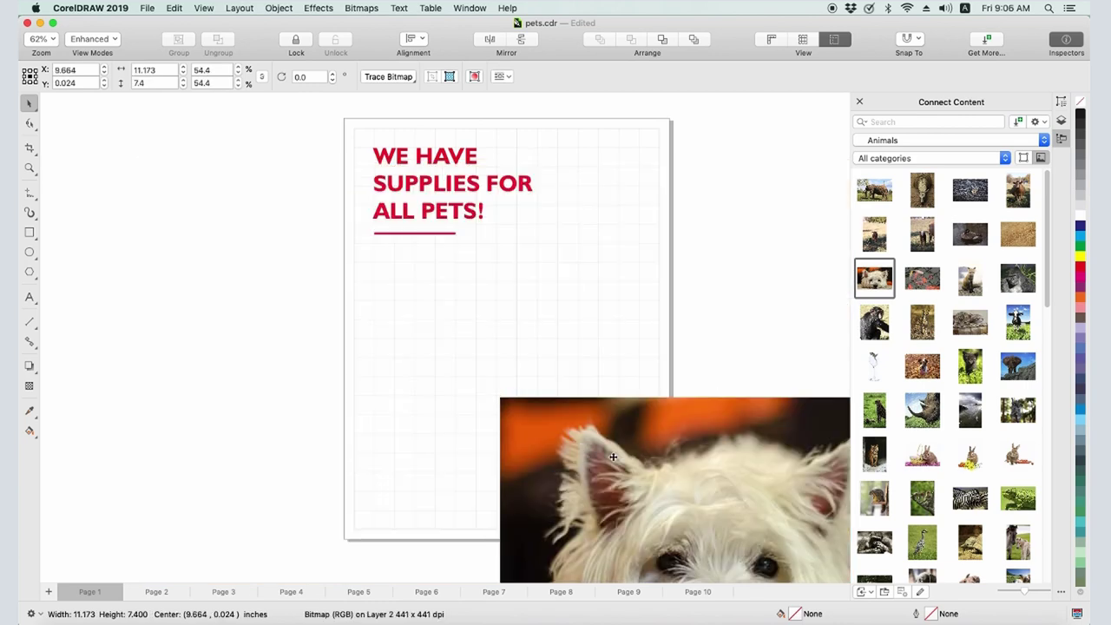
left_click_drag(608, 453, 484, 321)
left_click_drag(795, 264, 630, 376)
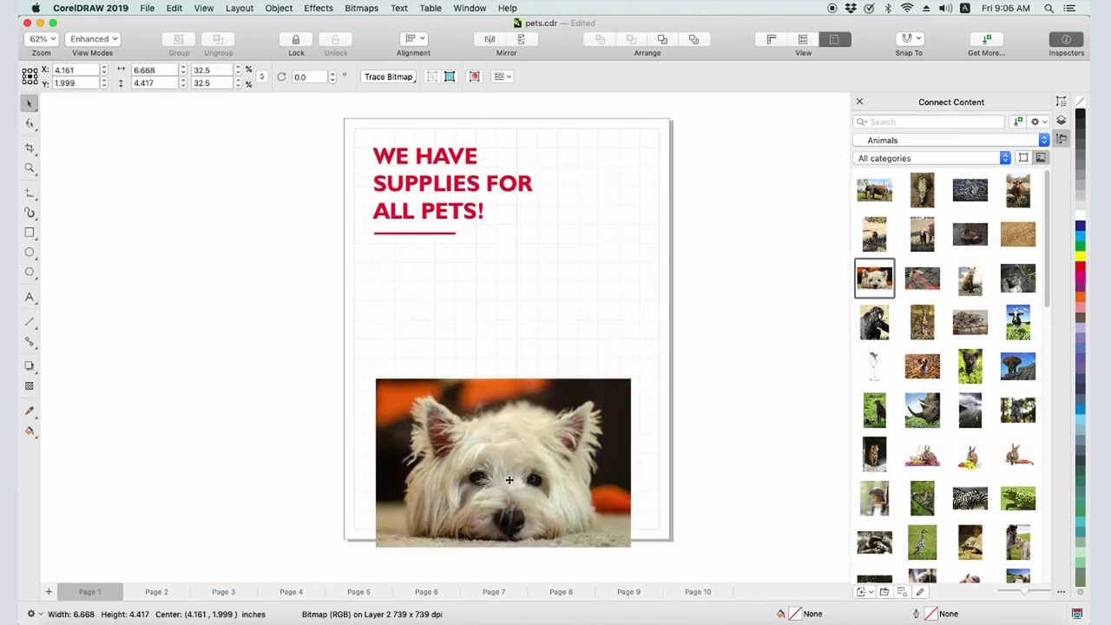
left_click_drag(508, 483, 519, 448)
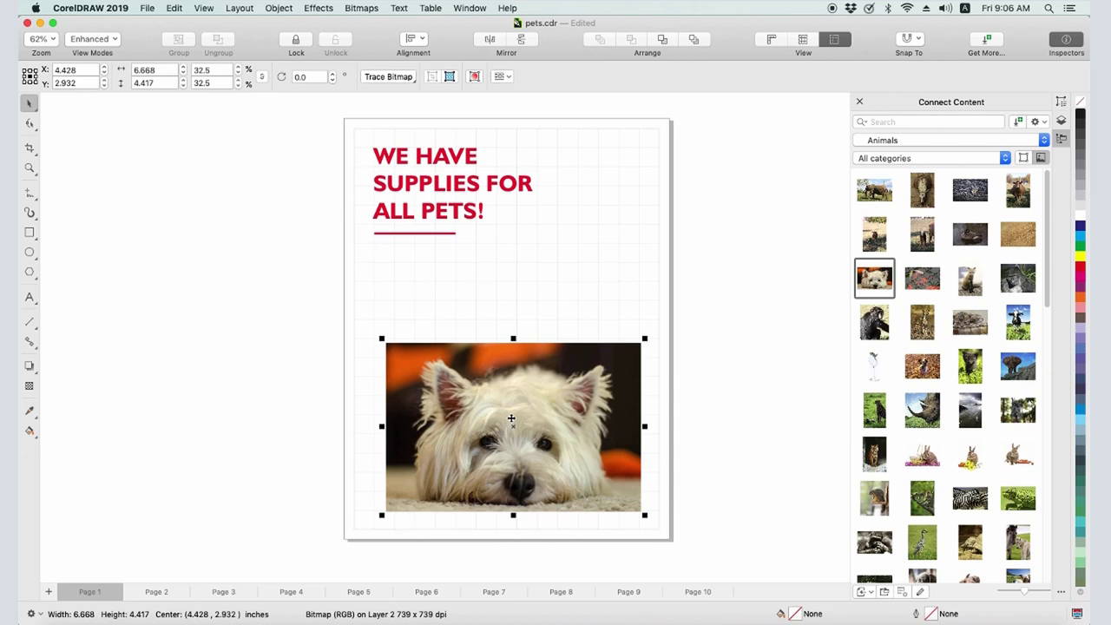
left_click_drag(382, 338, 357, 323)
left_click_drag(507, 418, 513, 415)
Show only clipart, add the outlined cat face, scale it to about 2.5 inches, and place it between the headline and the dog photo.
left_click(1044, 162)
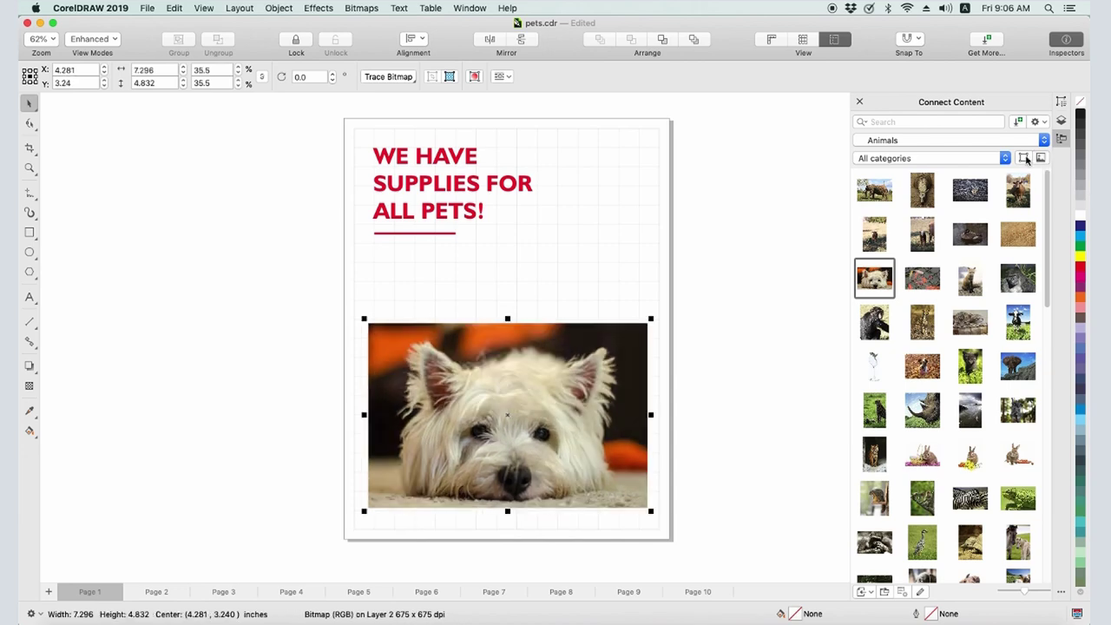
left_click(1025, 159)
left_click_drag(1047, 214, 1050, 388)
left_click_drag(874, 438, 587, 293)
left_click_drag(736, 129, 529, 340)
left_click_drag(484, 389, 547, 285)
left_click_drag(593, 237, 603, 228)
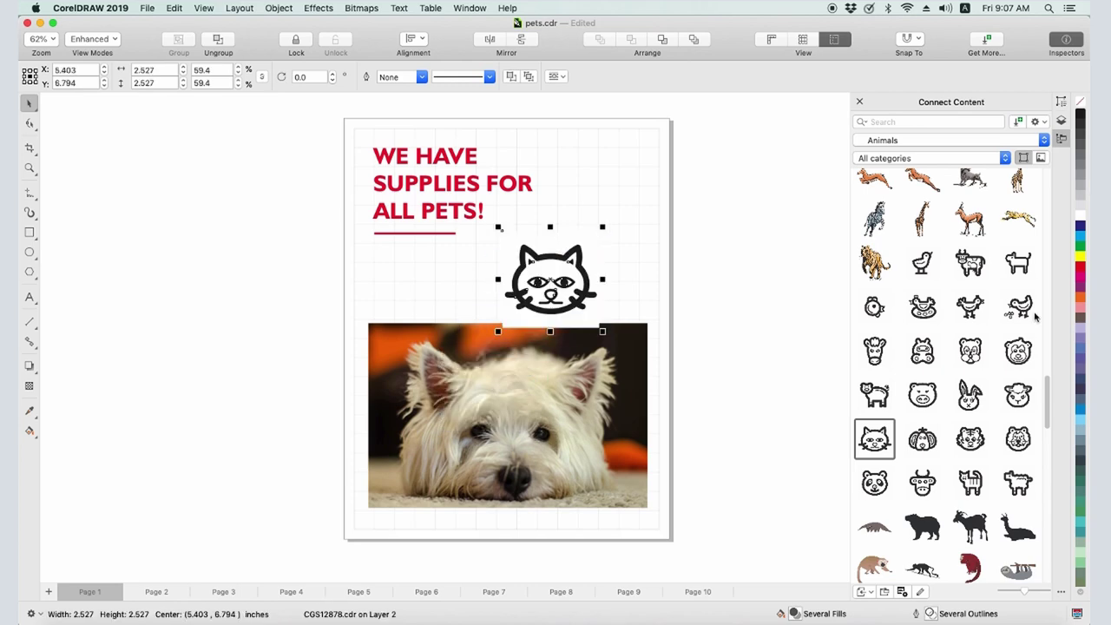
Add the pink rabbit clipart, shrink it, and position it beside the headline in the page's upper right corner.
left_click_drag(1047, 396, 637, 223)
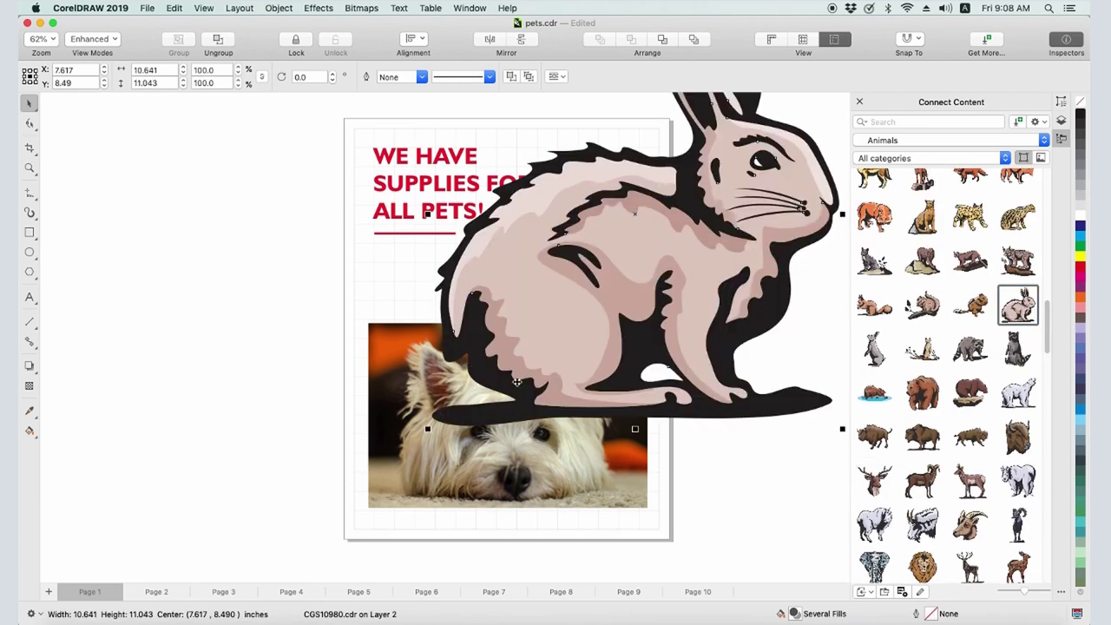
left_click_drag(431, 426, 612, 220)
left_click_drag(691, 159, 574, 224)
left_click_drag(724, 280, 626, 178)
left_click_drag(575, 132, 598, 189)
left_click(738, 208)
Delete the white background rectangle from the cat clipart group on Layer 2 of Page 1.
left_click(1061, 121)
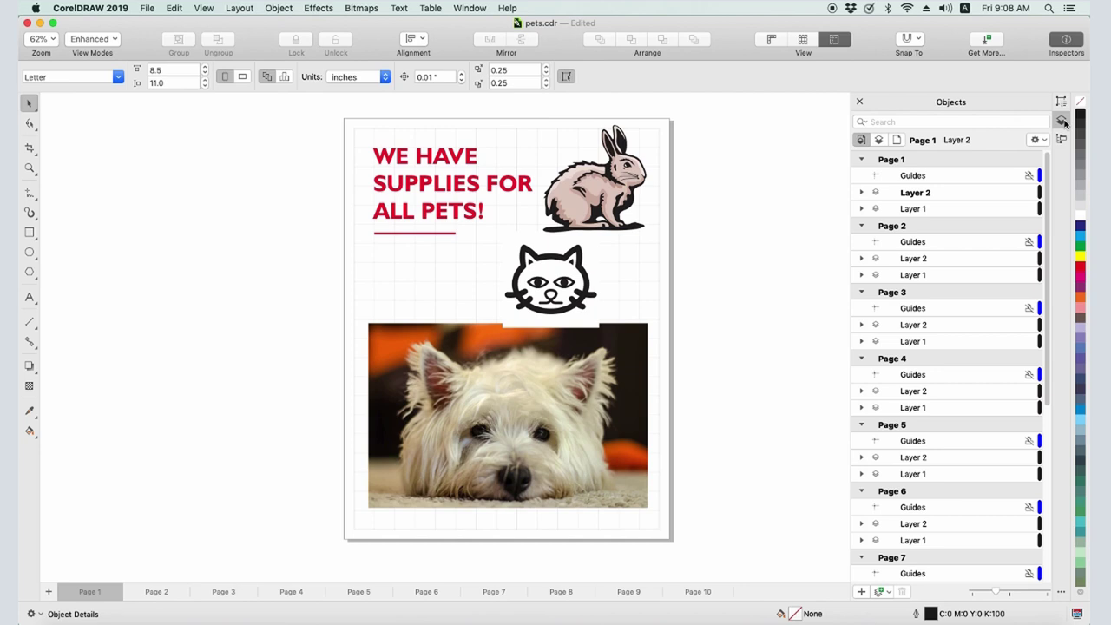
left_click(861, 192)
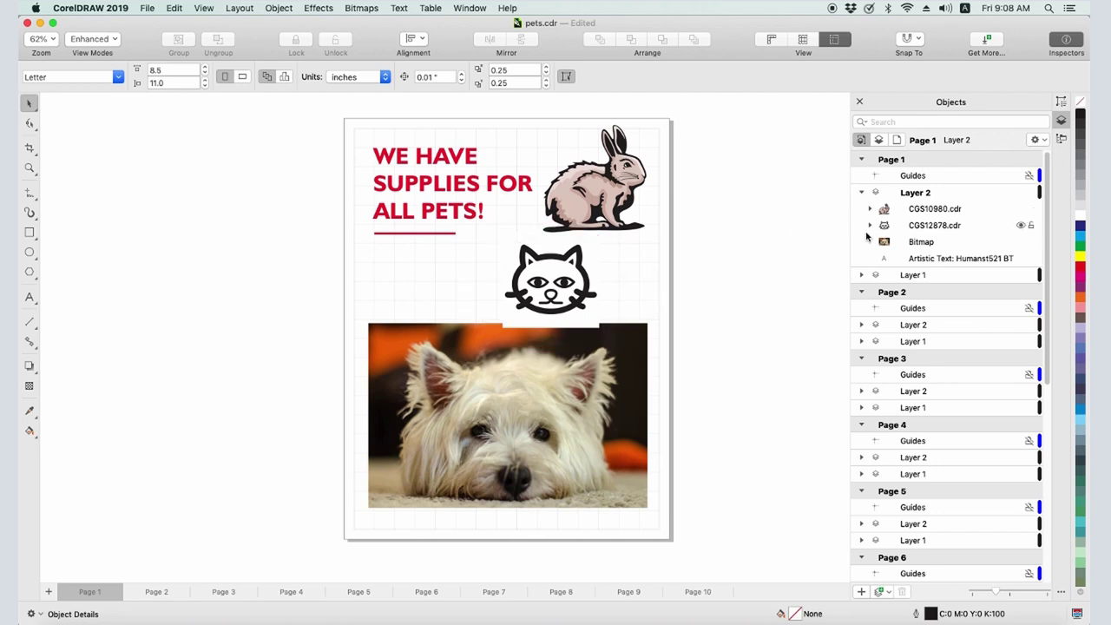
left_click(870, 226)
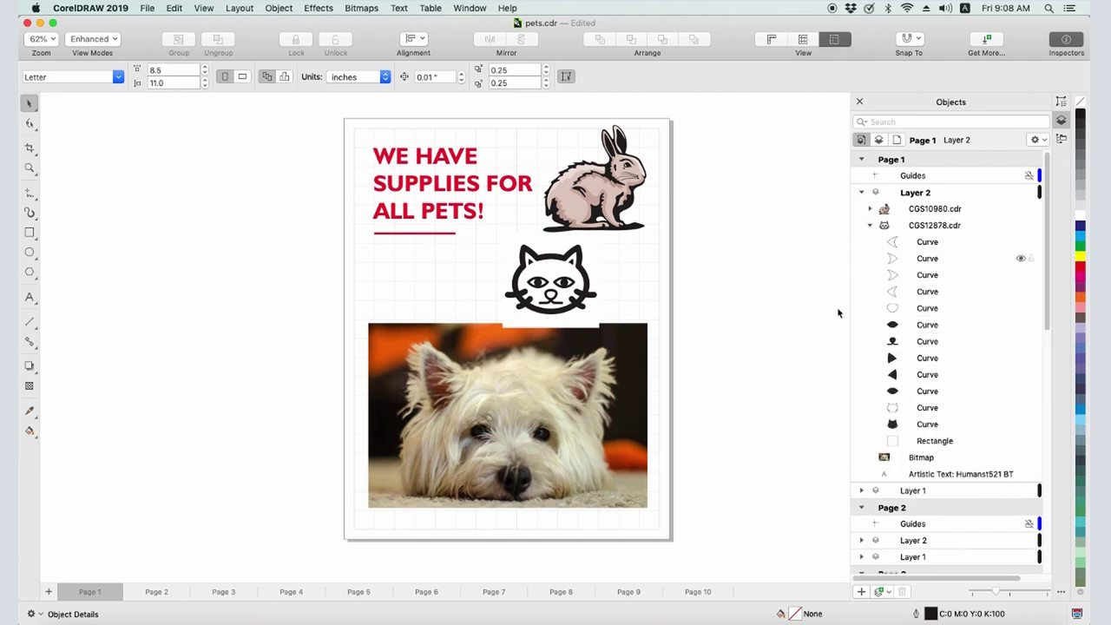
left_click(929, 441)
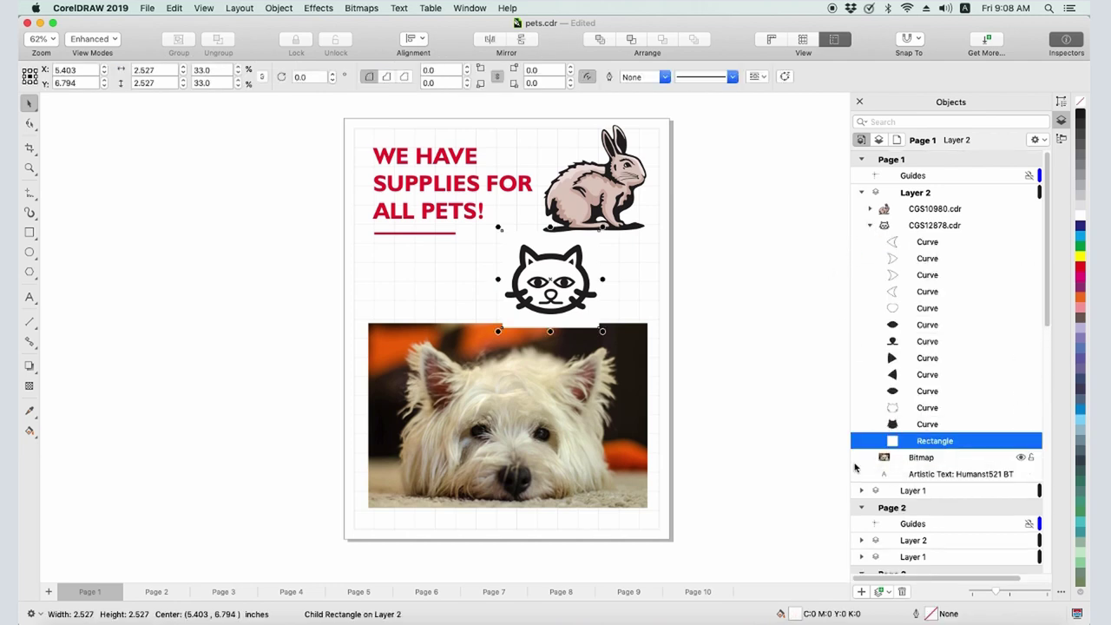
key("Delete")
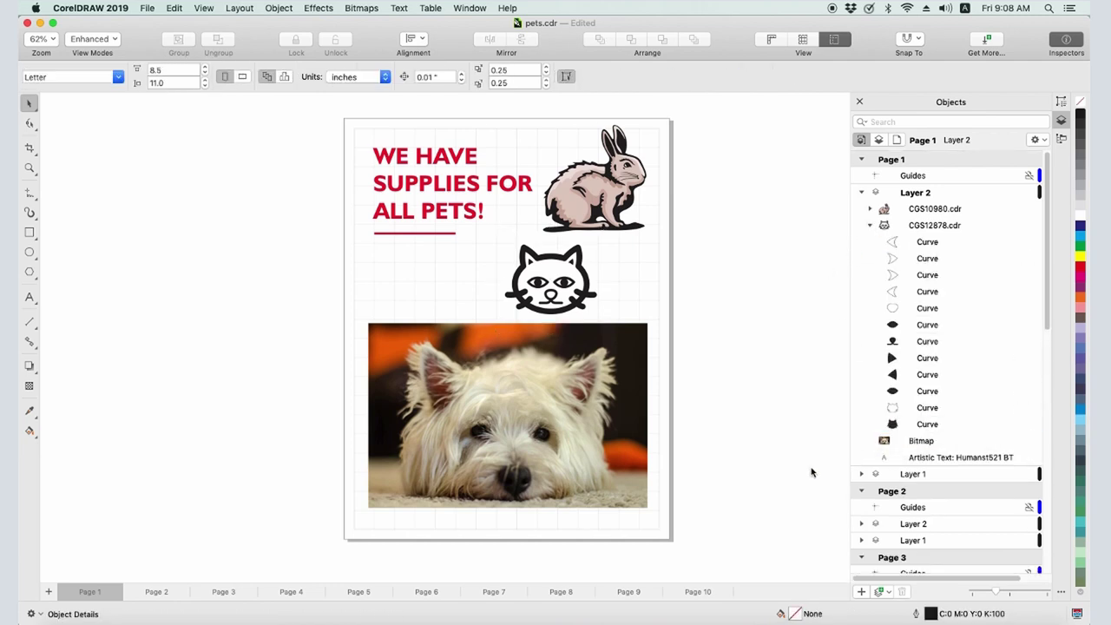
Recolour the cat clipart's black curves orange, leaving out the white face curve.
left_click(933, 330)
left_click(928, 419, "shift")
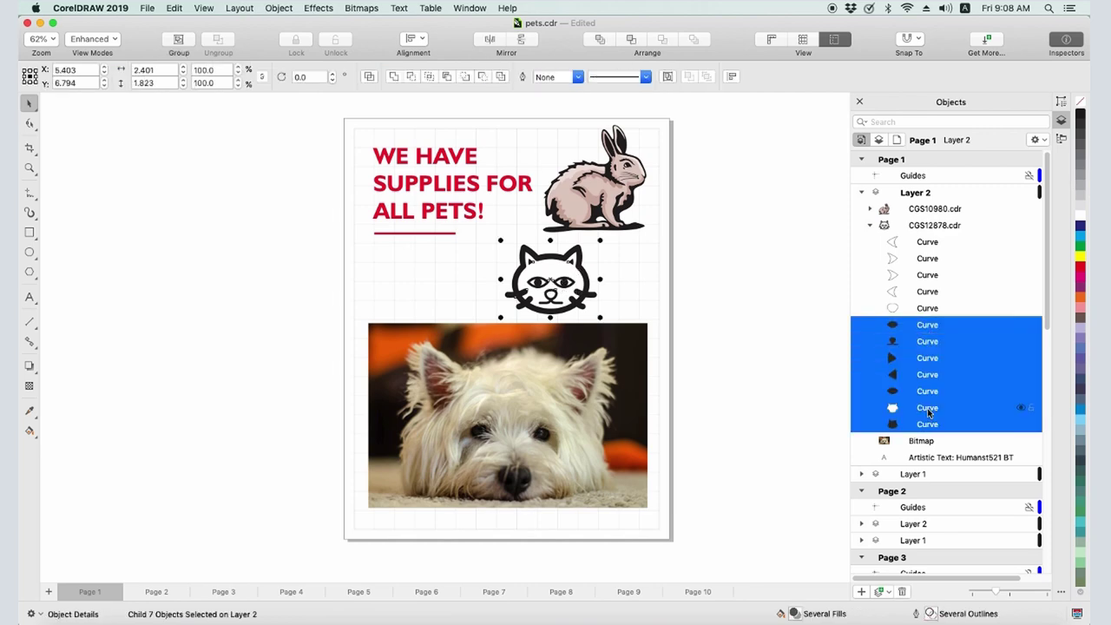
left_click(928, 414, "super")
left_click(1080, 297)
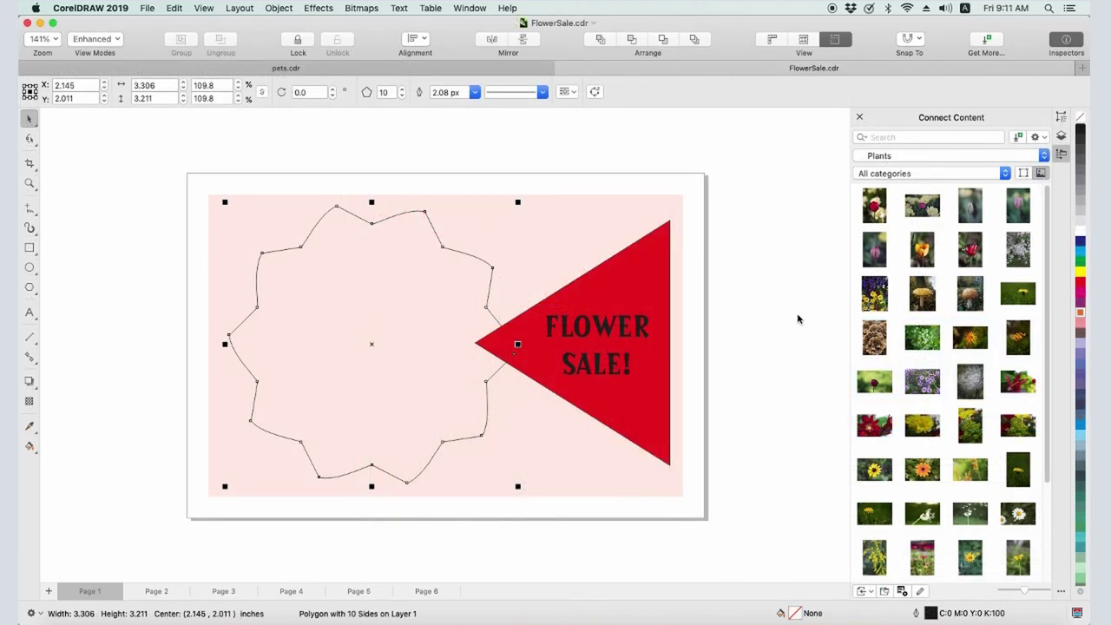
Fill the ten-sided polygon with the purple flower photo as a bitmap pattern and set the pattern width to 4.5 inches.
left_click(934, 388)
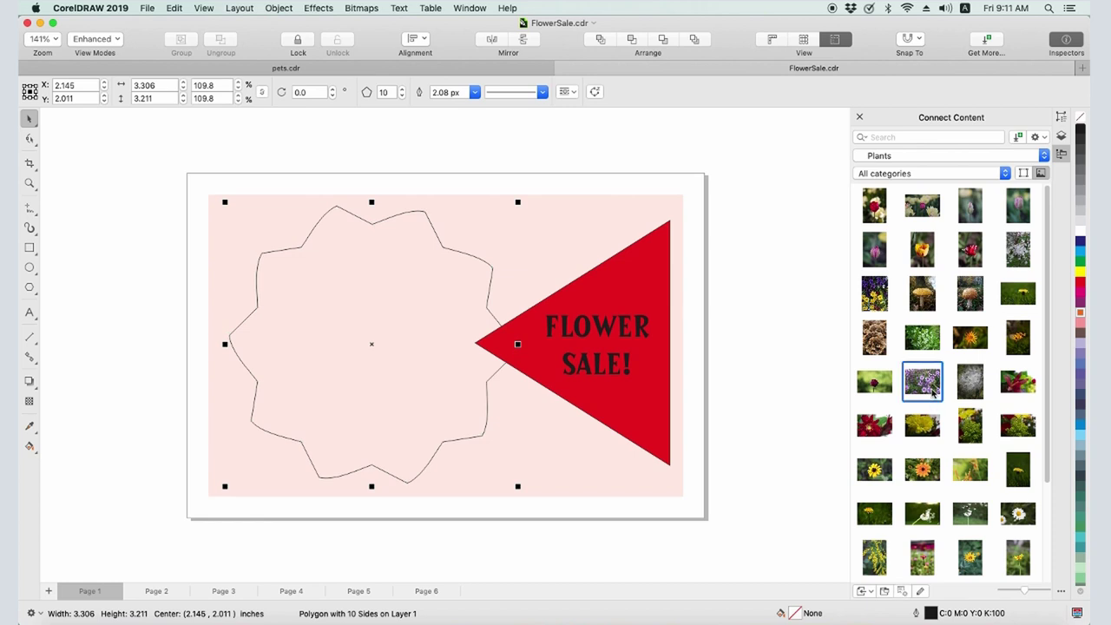
left_click_drag(932, 385, 425, 369)
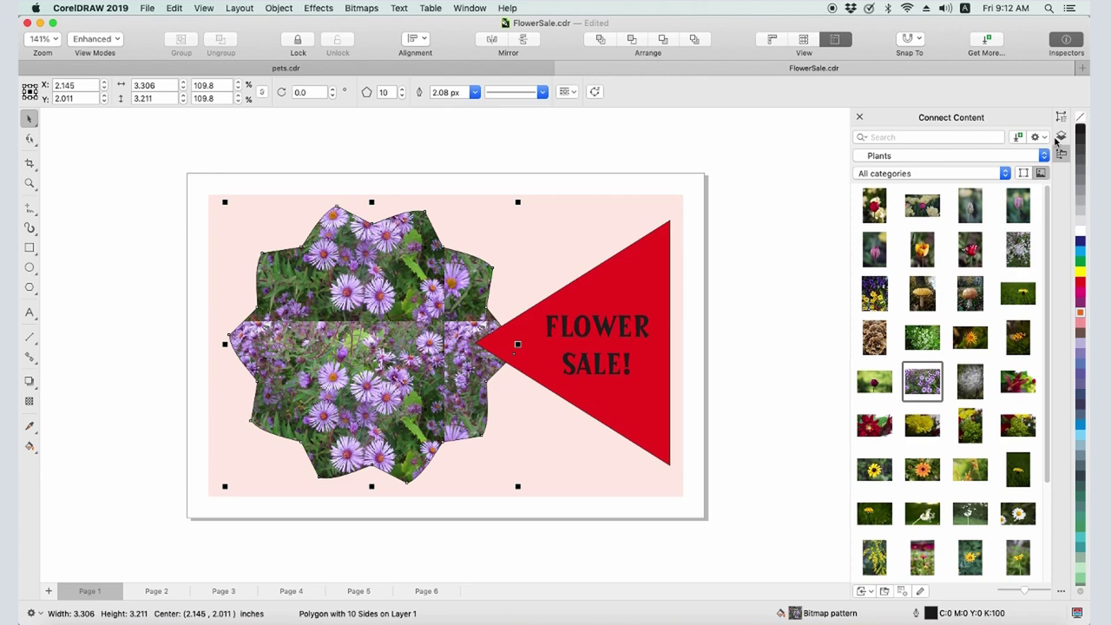
left_click(1062, 117)
left_click_drag(912, 432, 824, 436)
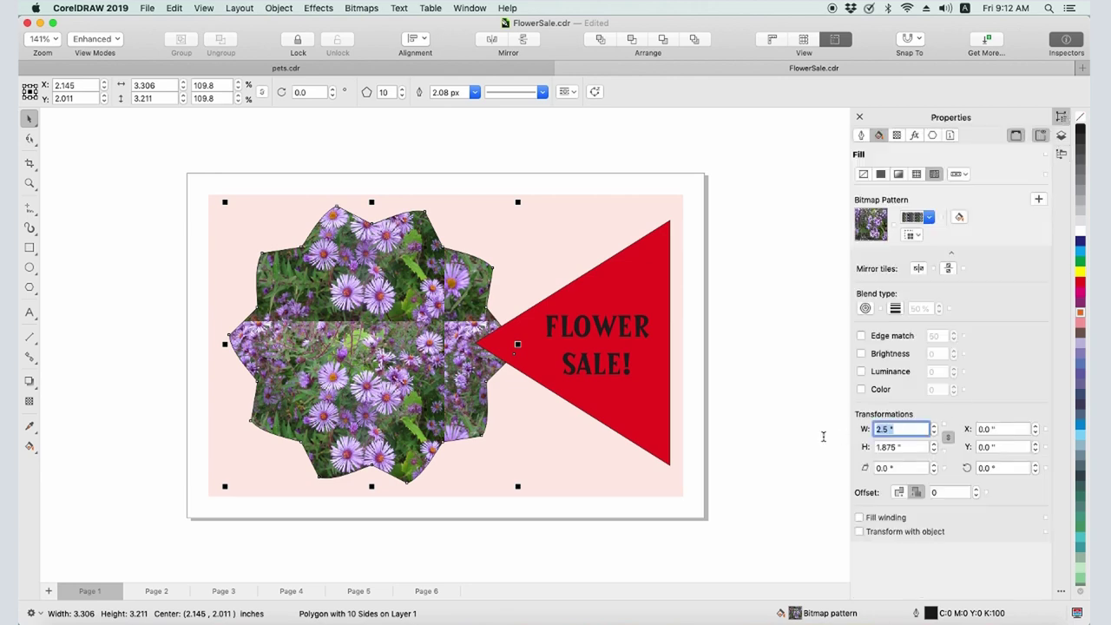
type("4")
key("Tab")
left_click_drag(907, 430, 795, 426)
type("4.5")
key("Return")
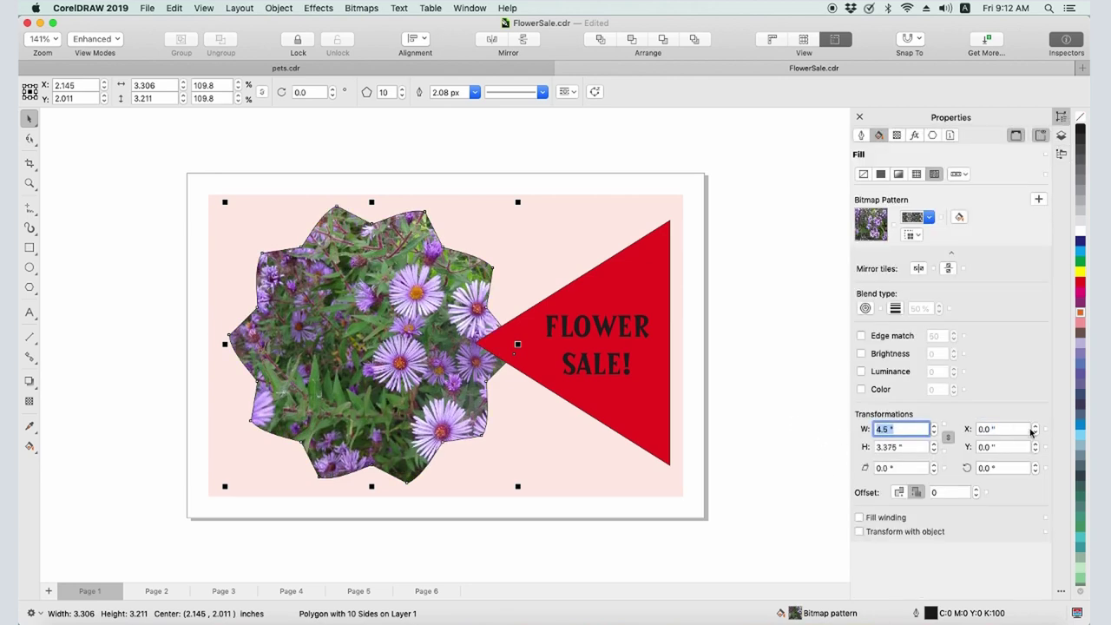
Offset the flower photo pattern inside the polygon to 0.35 inches horizontally and shift it downward.
left_click(1035, 425)
left_click(1035, 425)
left_click(1036, 451)
left_click(1036, 451)
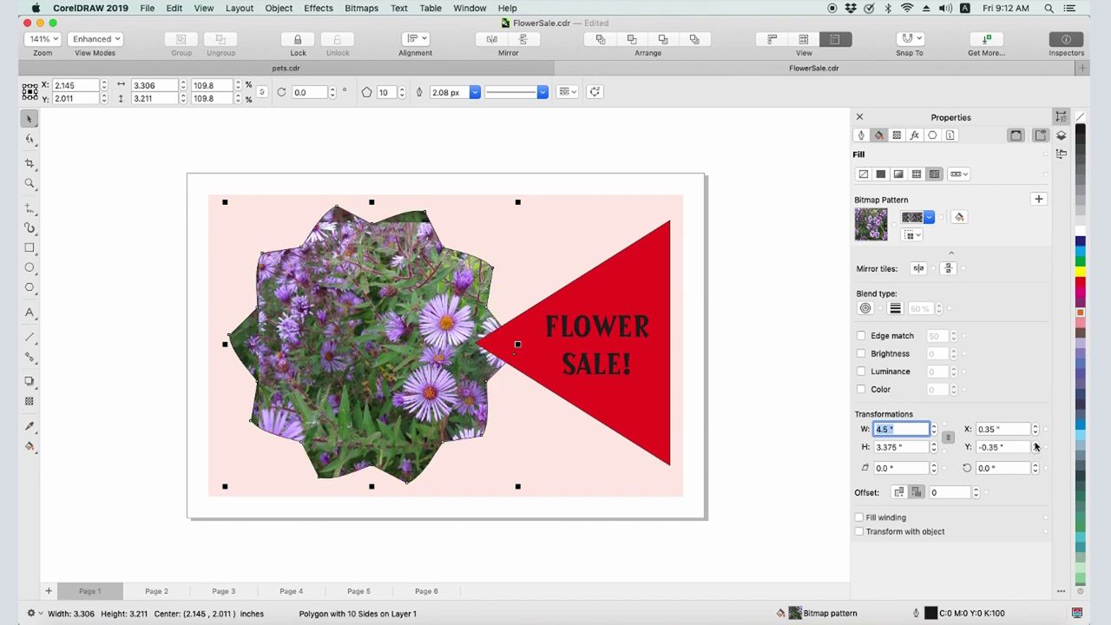
left_click(1035, 451)
left_click(1036, 451)
left_click(1036, 450)
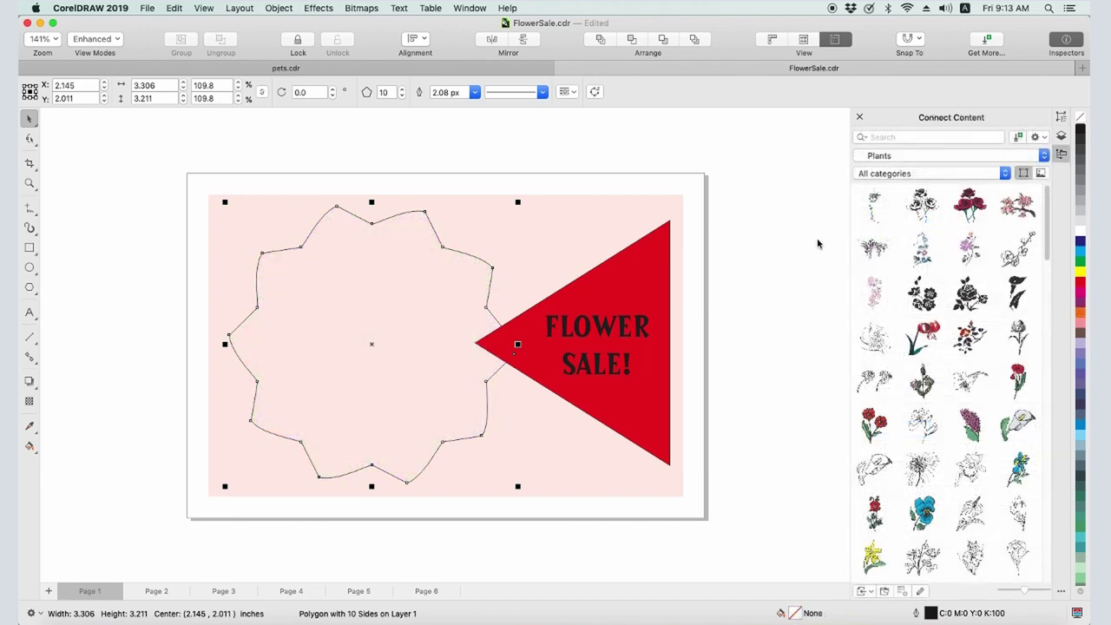
Fill the ten-sided polygon with the pink blossom clipart as a vector pattern 0.75 inches wide, rotated to -35 degrees.
left_click_drag(875, 292, 446, 333)
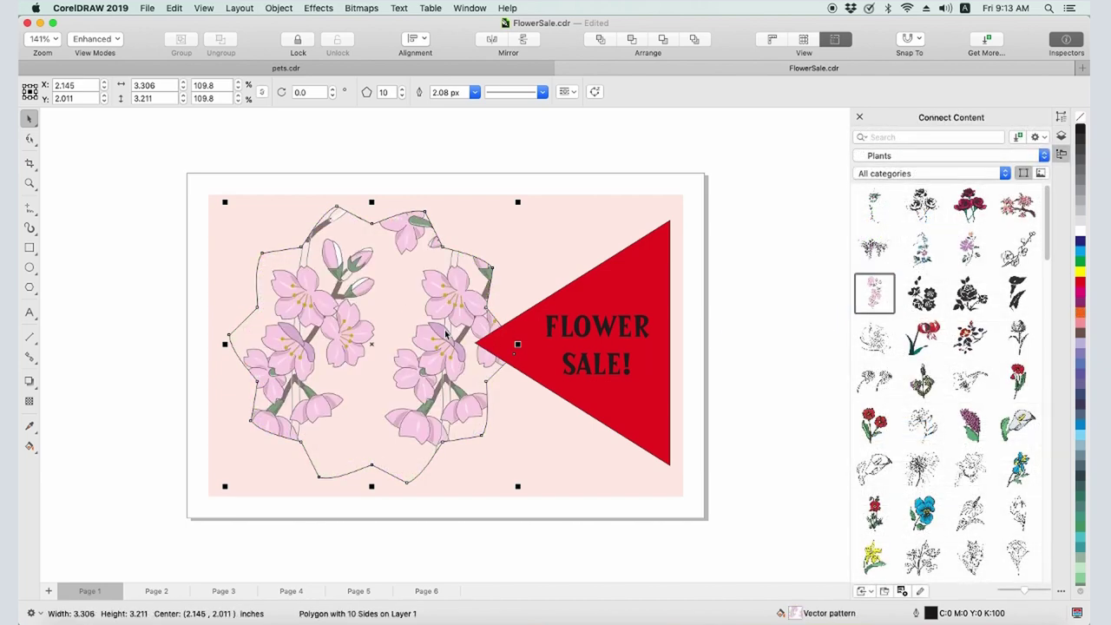
left_click(1061, 116)
double_click(917, 308)
type("0.75")
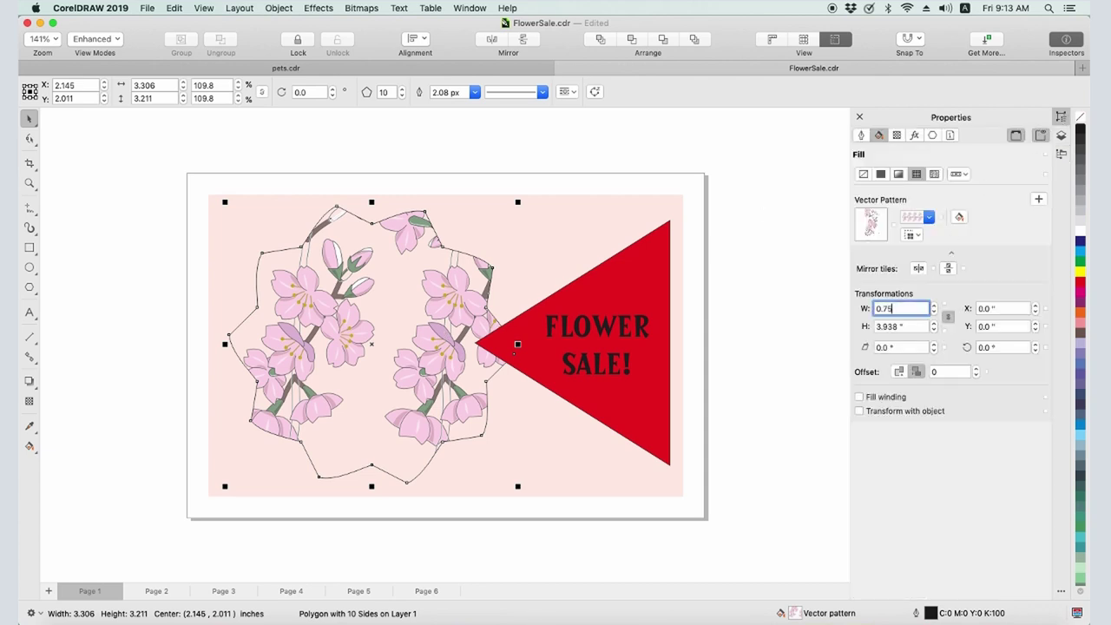
key("Tab")
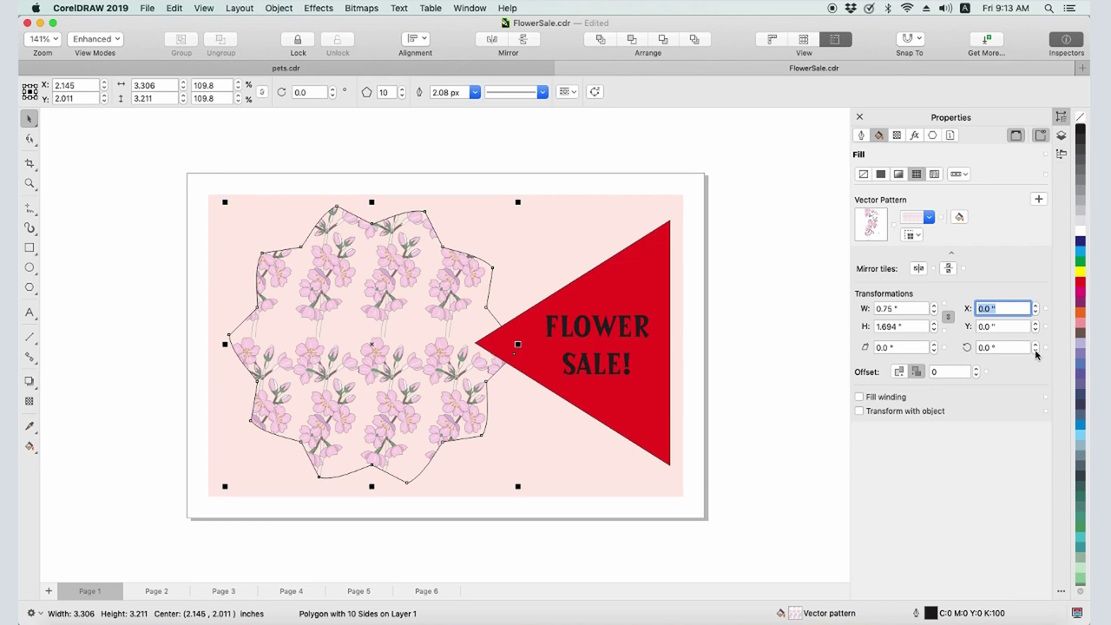
left_click(1035, 351)
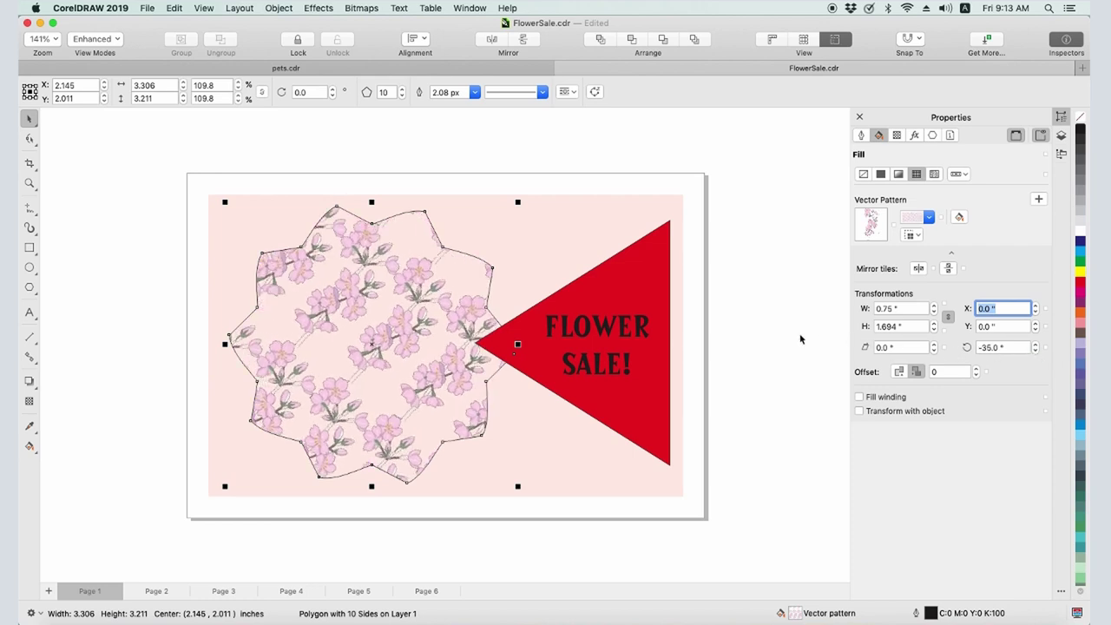